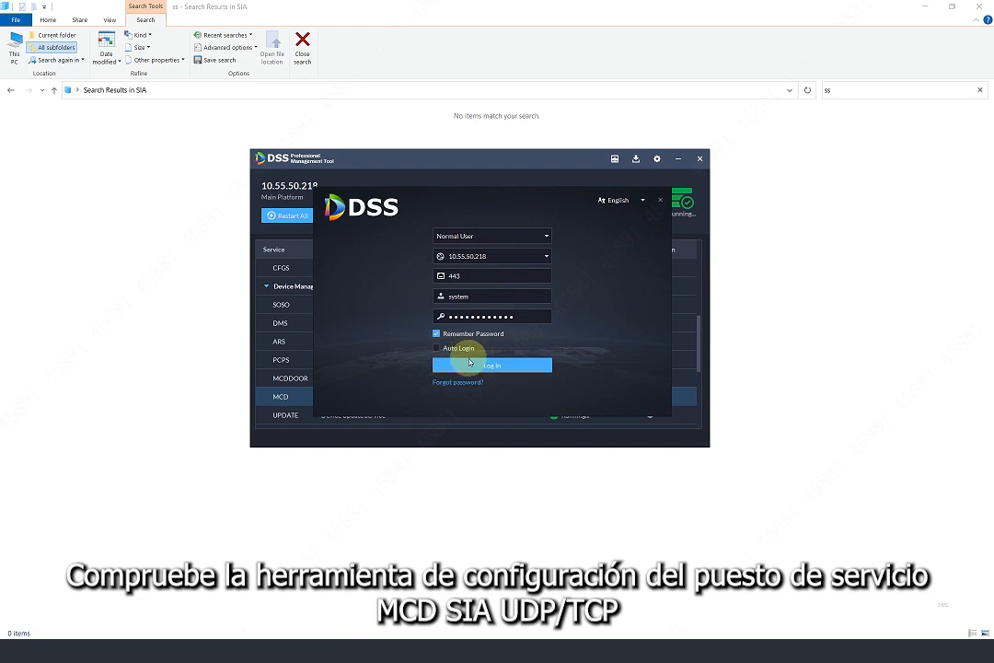
Log in to the DSS client with the remembered credentials and open the License module.
click(456, 363)
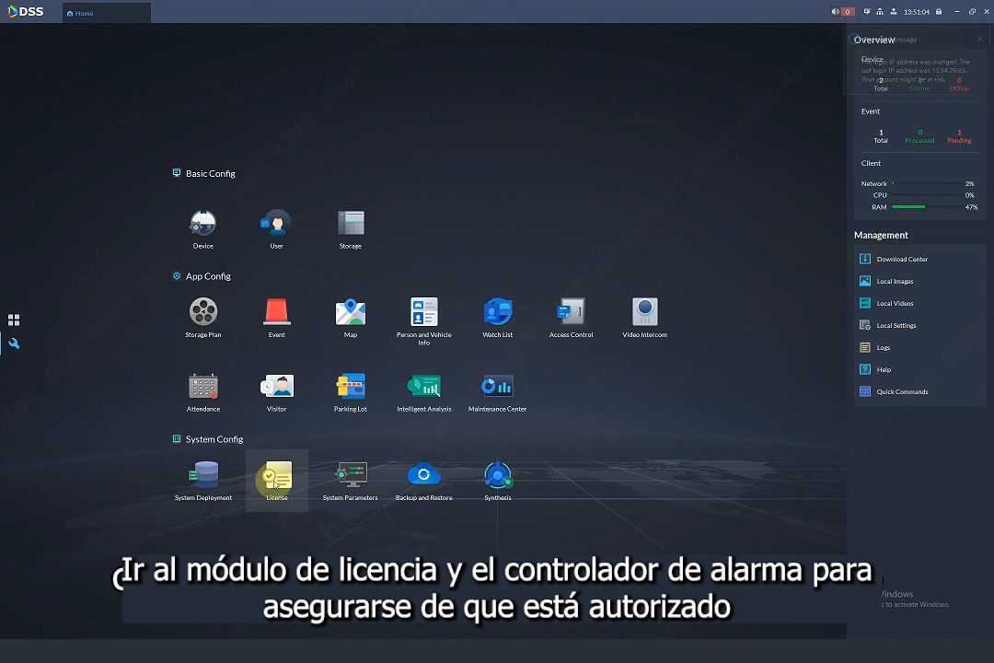
click(275, 475)
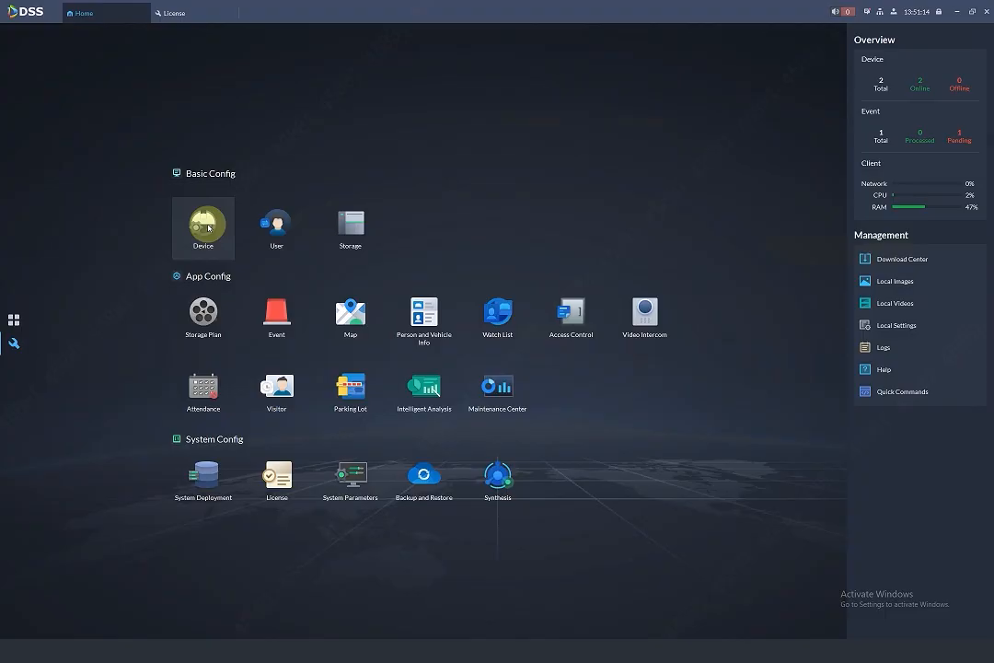
Start adding a device with Auto Registration as the add mode and SIA(DCS) as the access protocol.
click(206, 225)
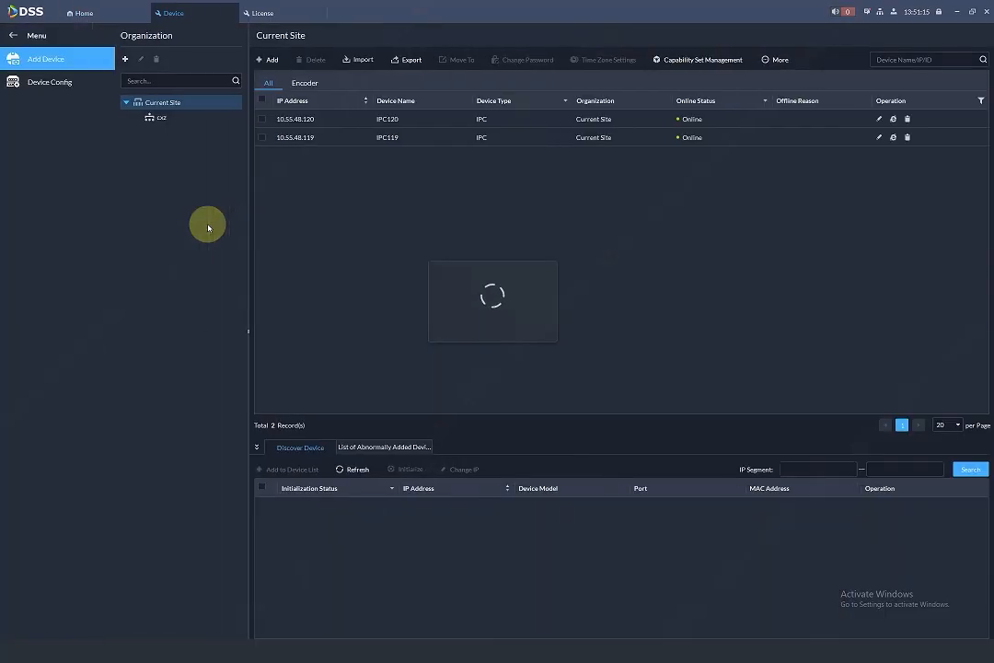
click(275, 61)
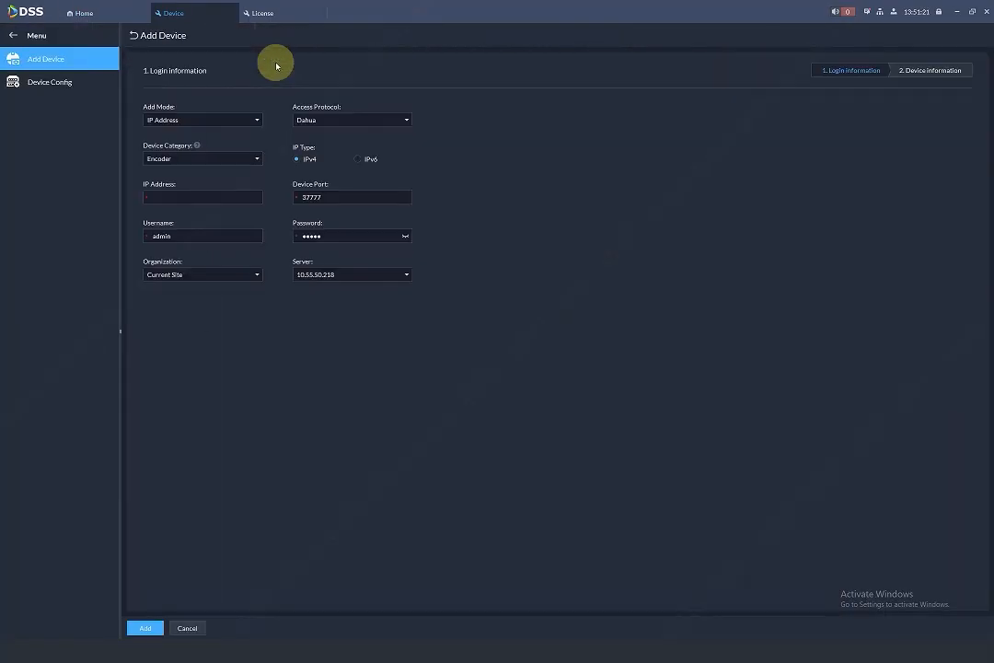
click(233, 118)
click(223, 180)
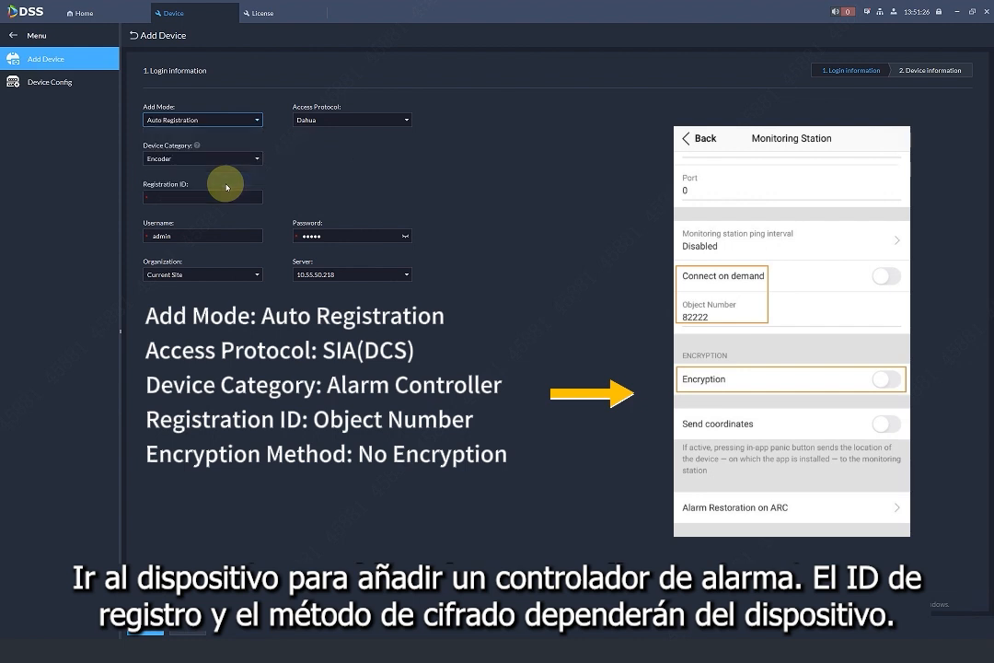
click(329, 119)
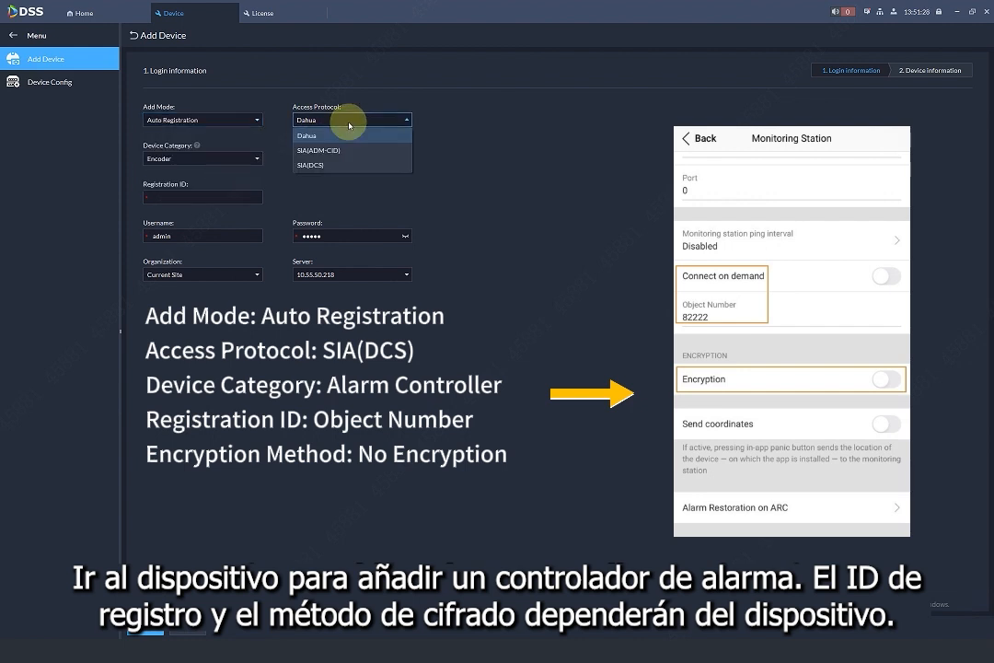
click(323, 164)
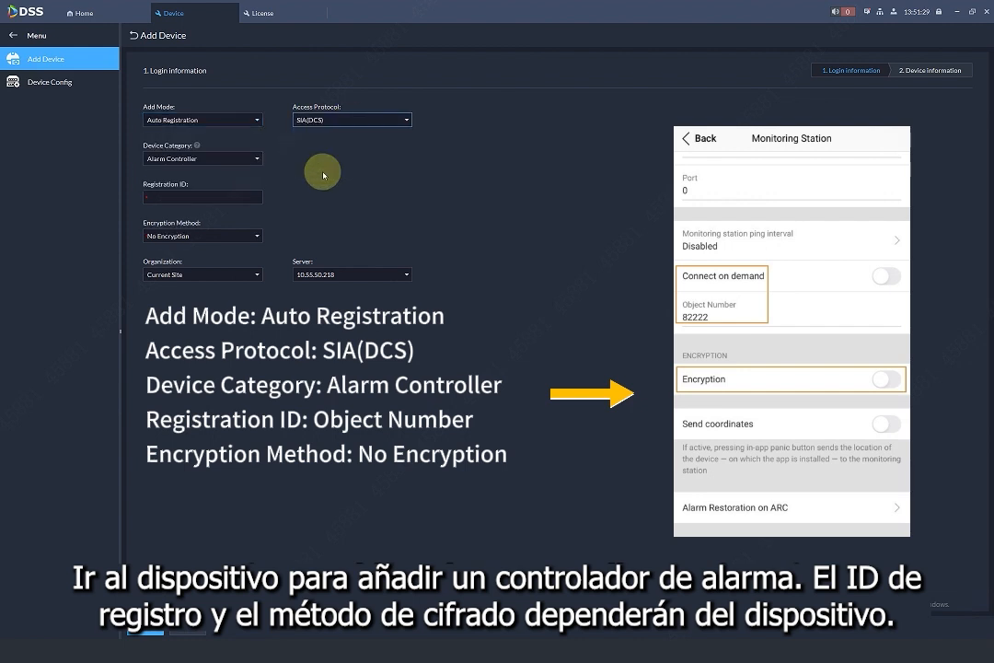
Enter 60002 as the alarm controller's registration ID and set its encryption method to No Encryption.
click(230, 198)
text(60002)
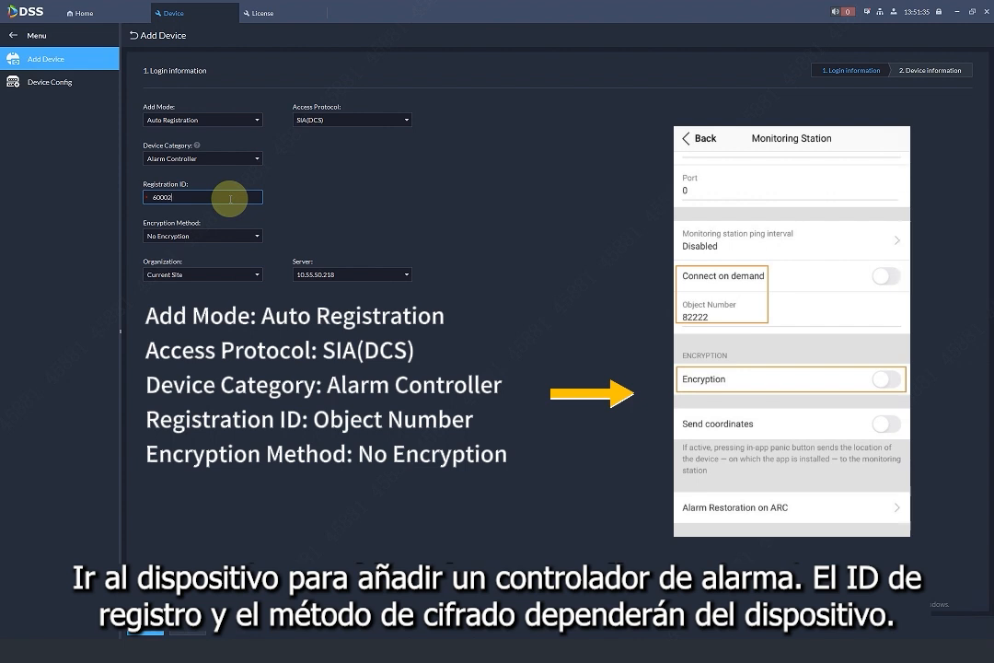
click(207, 236)
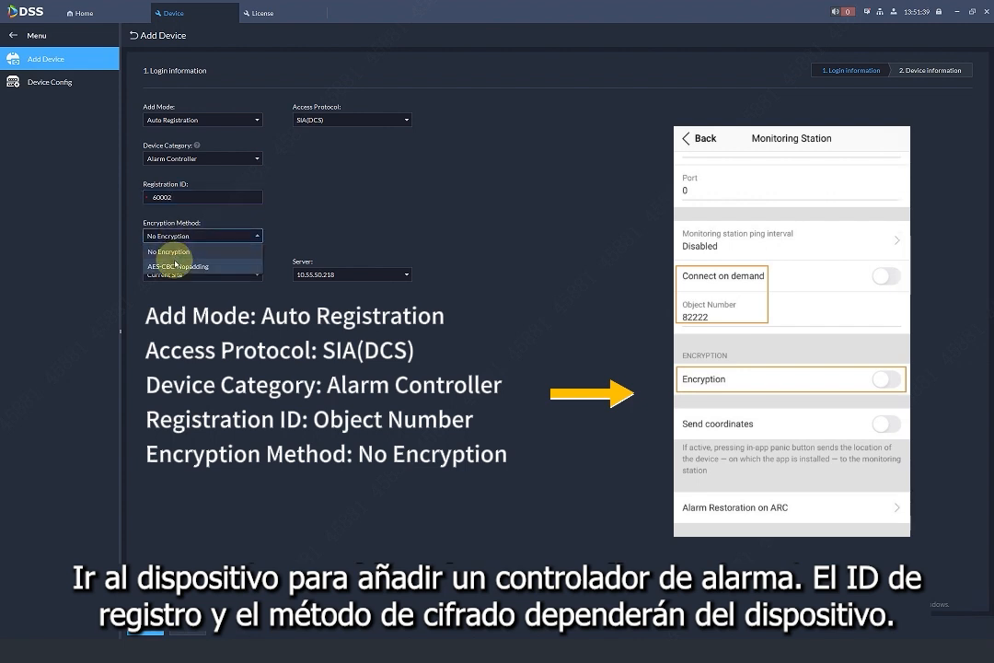
click(176, 265)
click(193, 235)
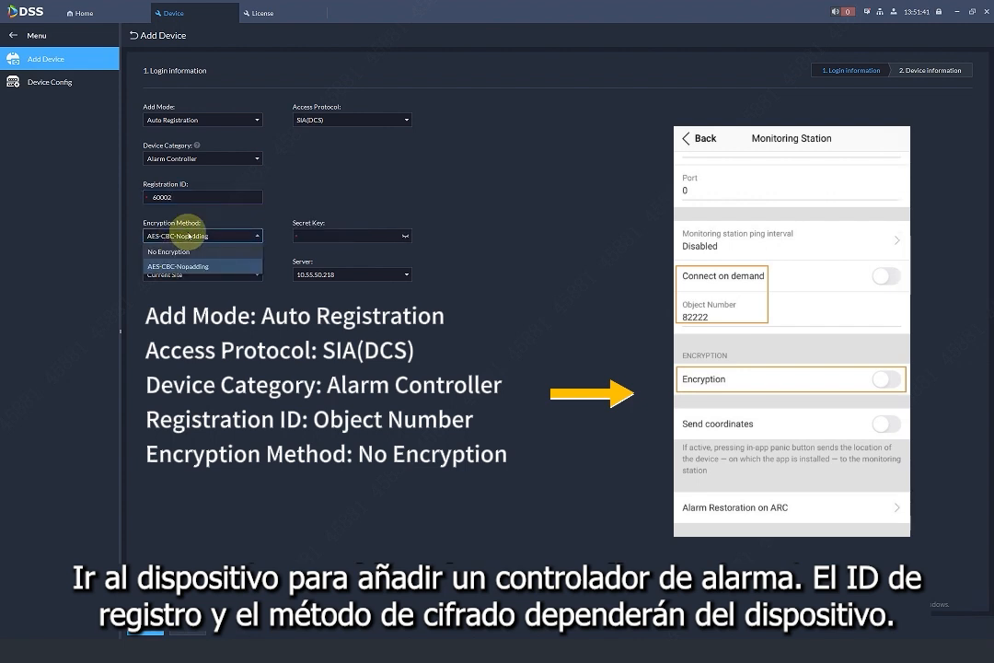
click(184, 250)
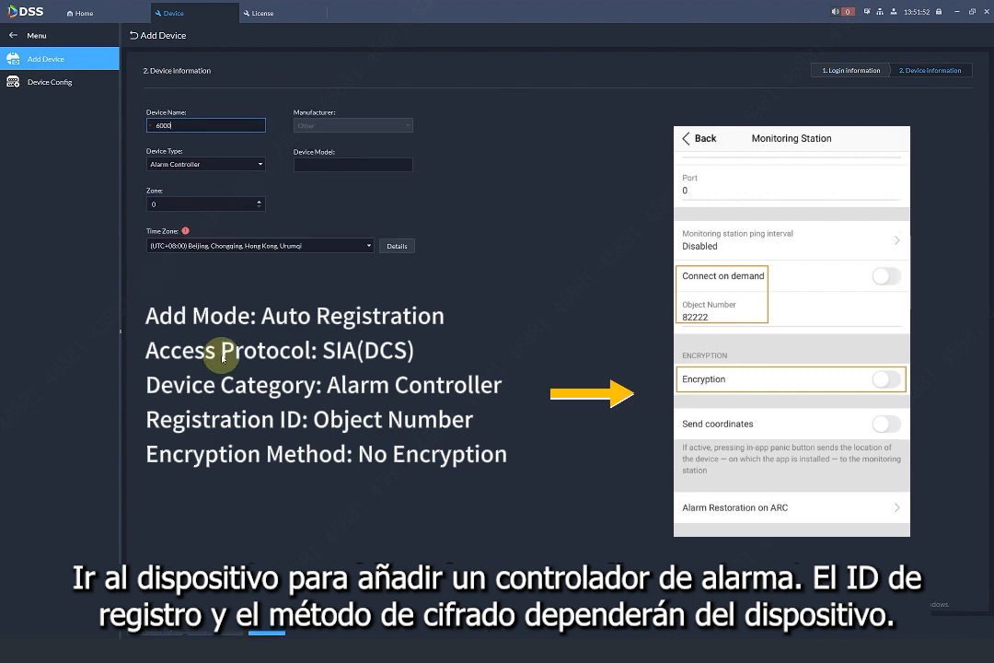
Name the alarm controller 60002DCS, set its number of zones to 3 and finish adding it.
click(206, 203)
text(3)
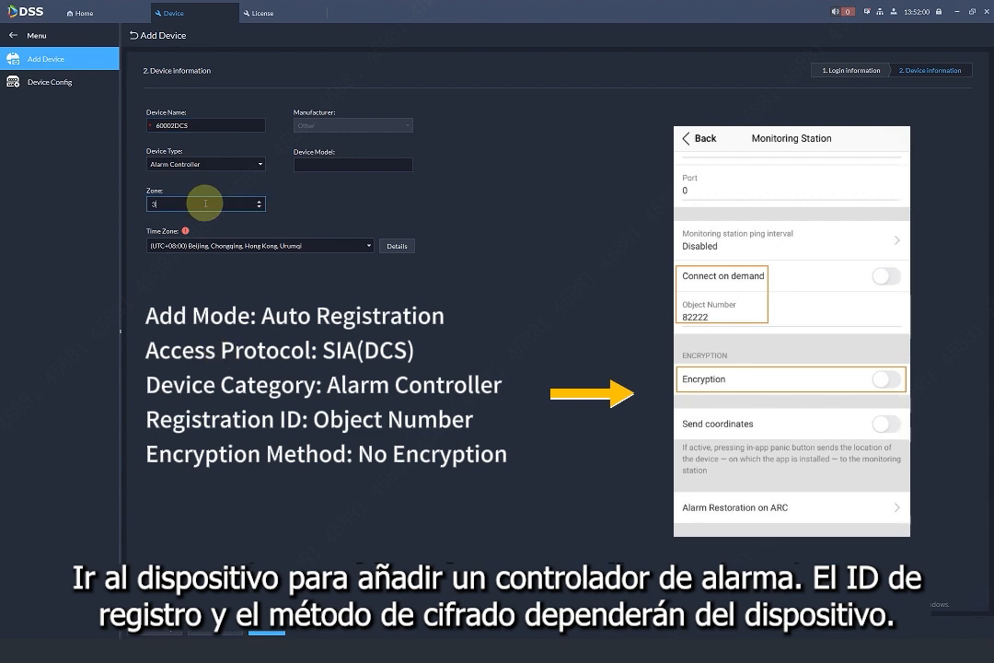
click(270, 630)
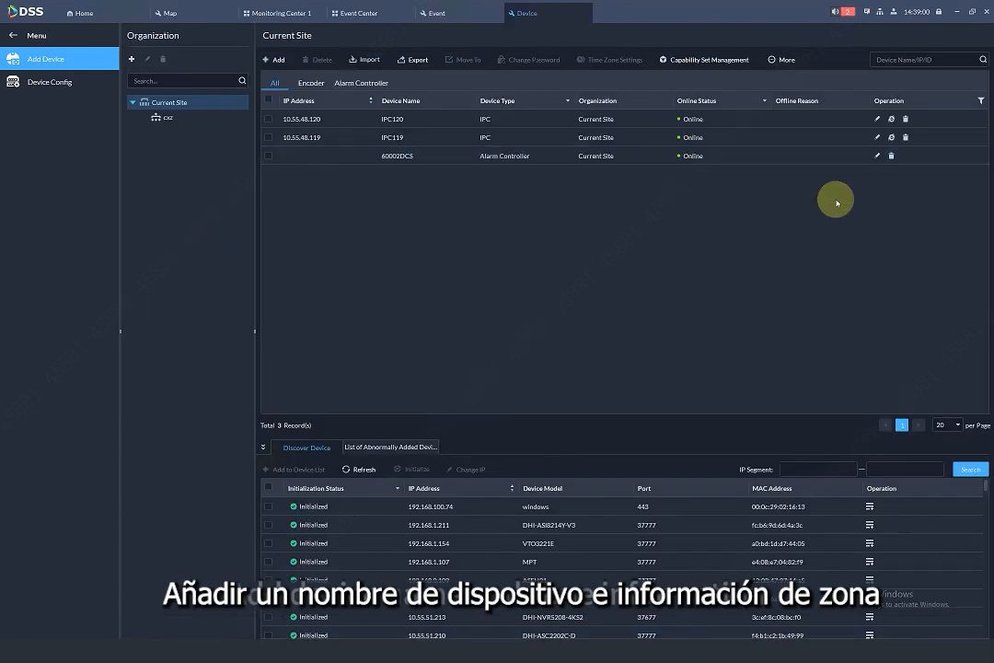
Open the 60002DCS alarm controller's settings and examine the zone IDs of its channels.
click(879, 156)
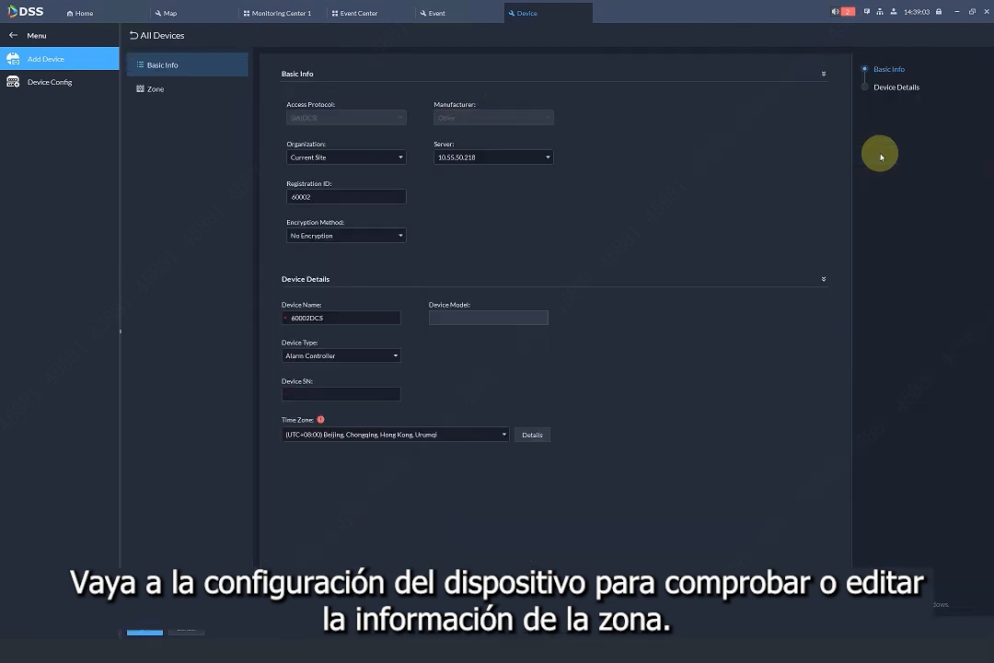
click(222, 96)
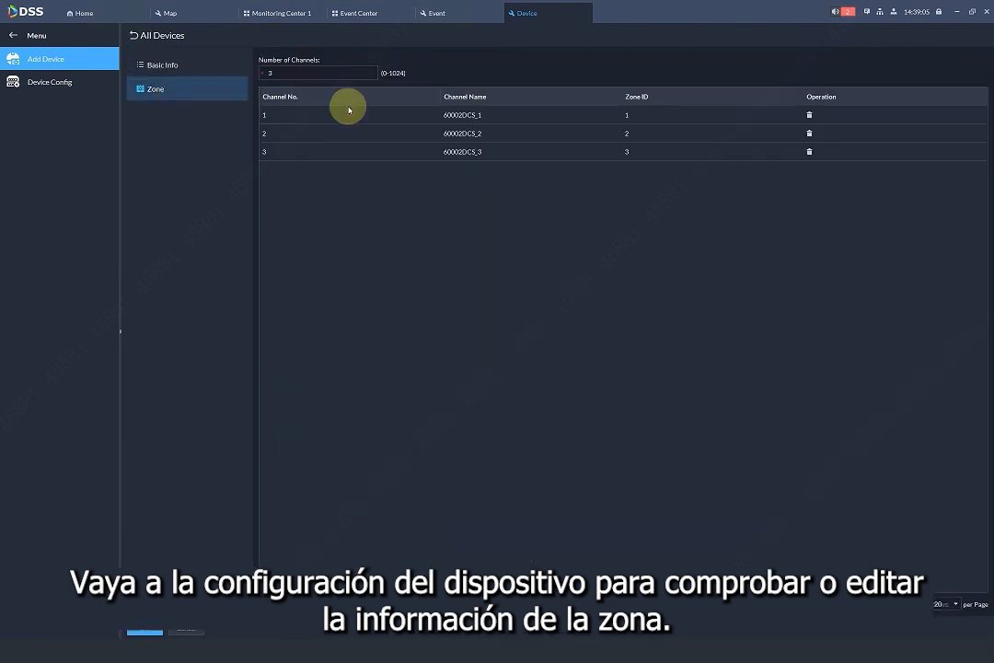
click(649, 117)
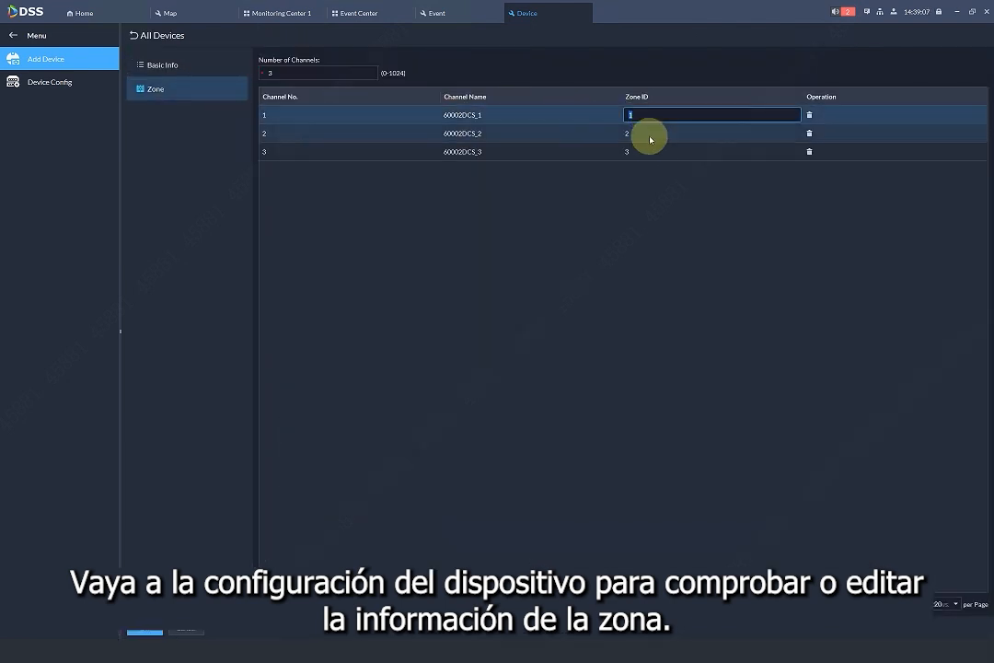
click(648, 151)
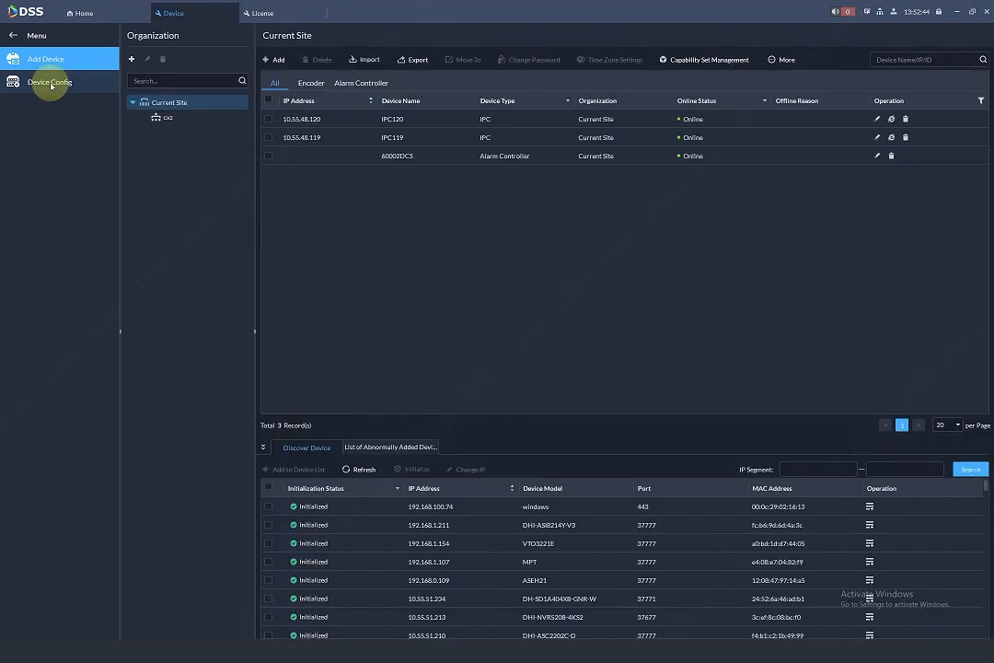
In the device configuration, examine the device and custom alarm event sources offered for 60002DCS, then cancel the event configuration.
click(51, 82)
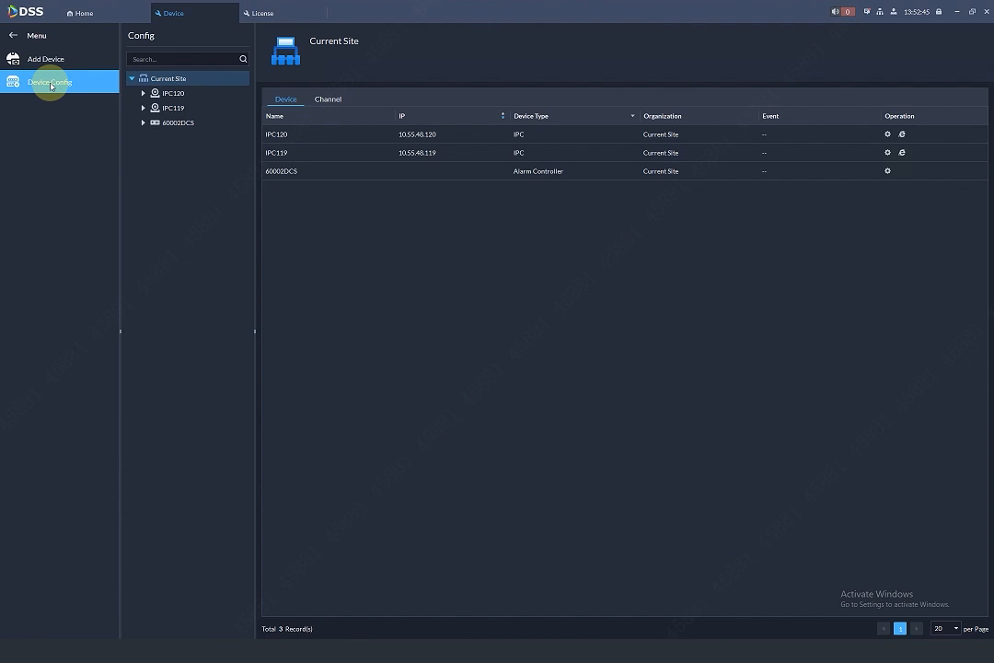
click(169, 120)
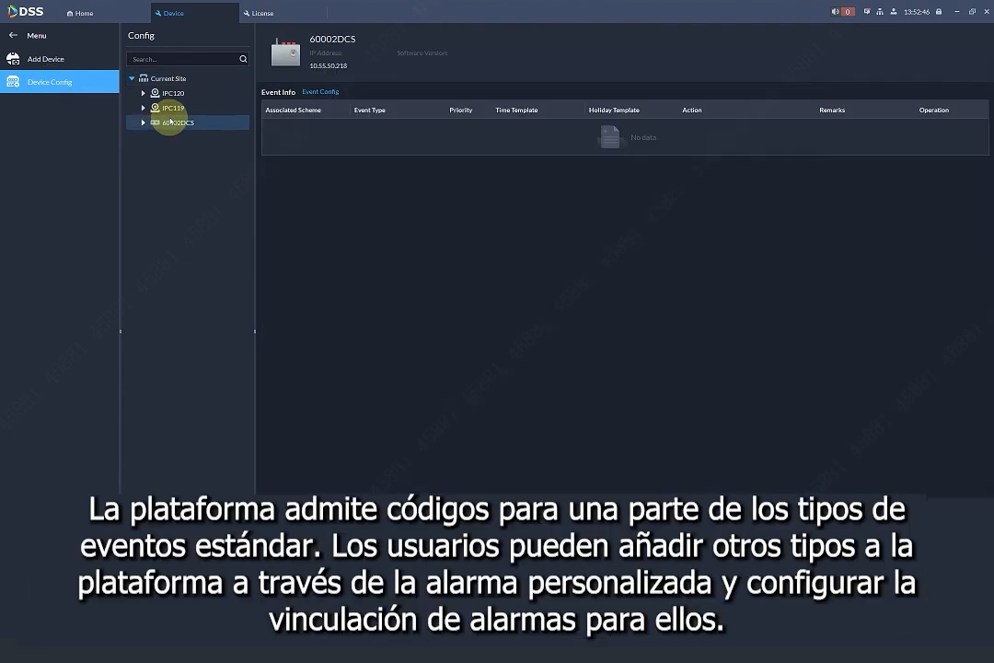
click(321, 91)
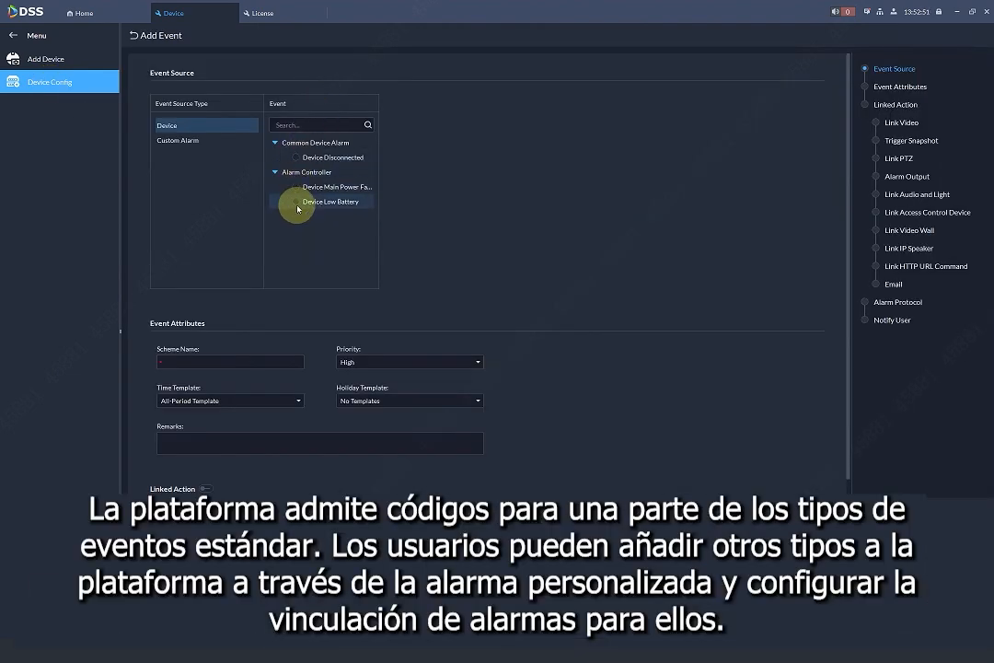
click(237, 140)
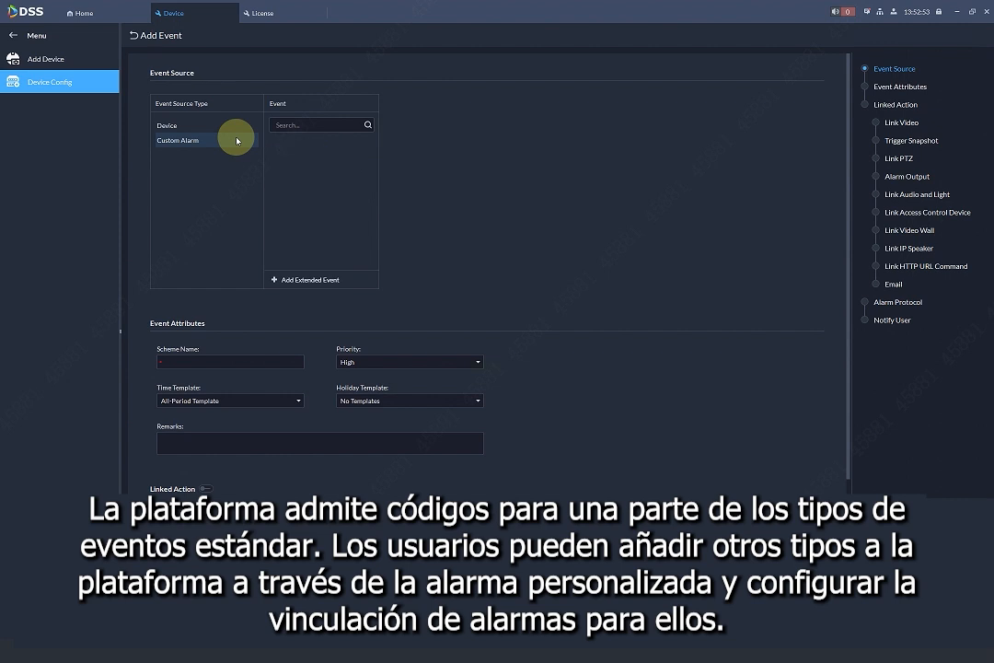
click(134, 38)
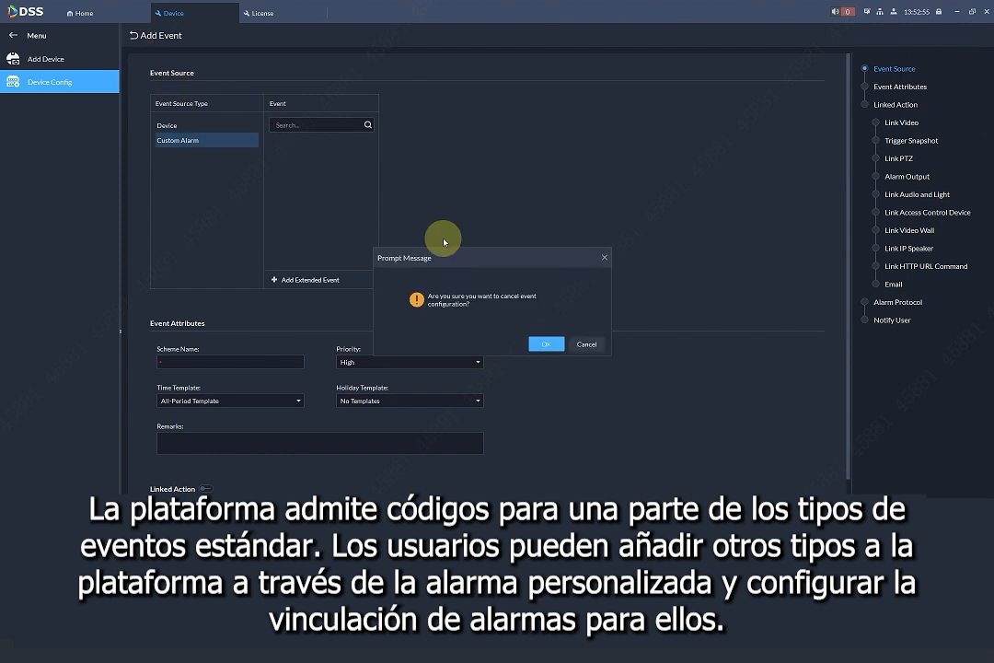
click(544, 342)
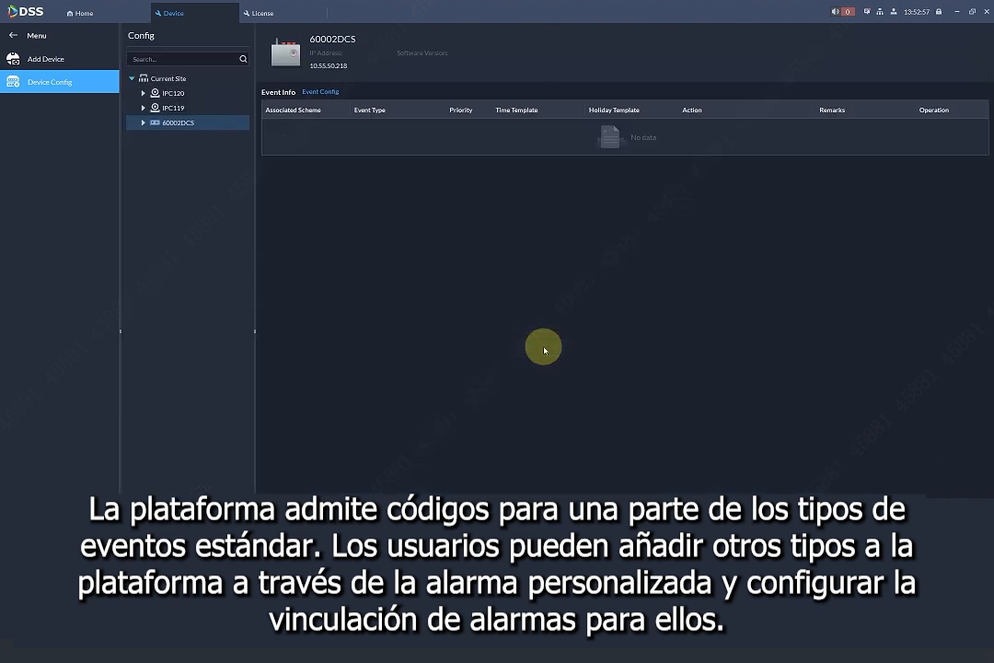
Open the event configuration of zone 60002DCS_2 and compare its zone alarm events with its custom alarm events.
click(144, 122)
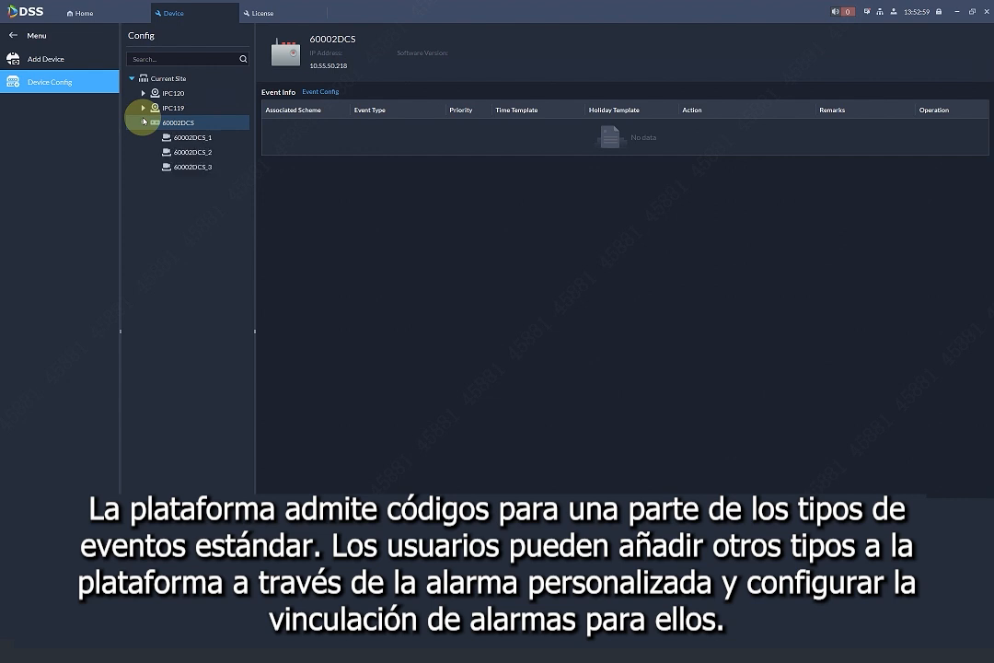
click(185, 151)
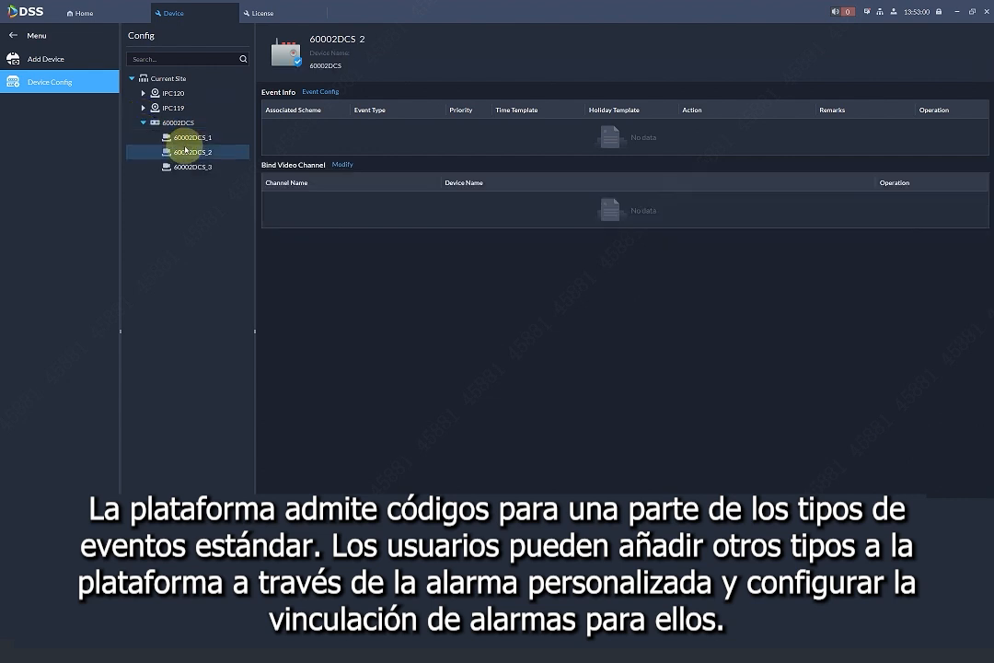
click(322, 92)
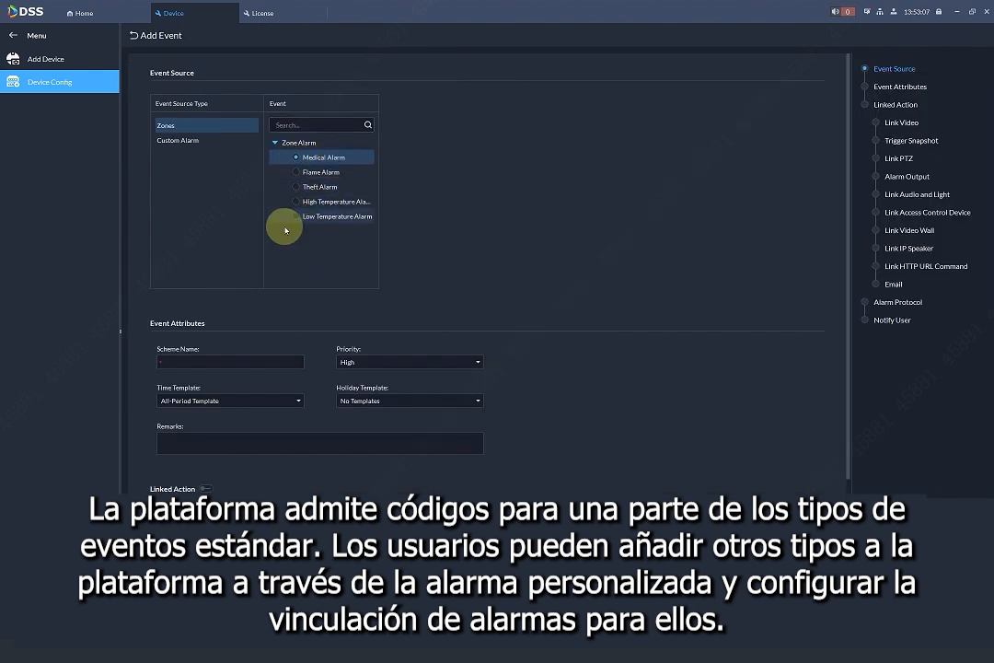
click(194, 140)
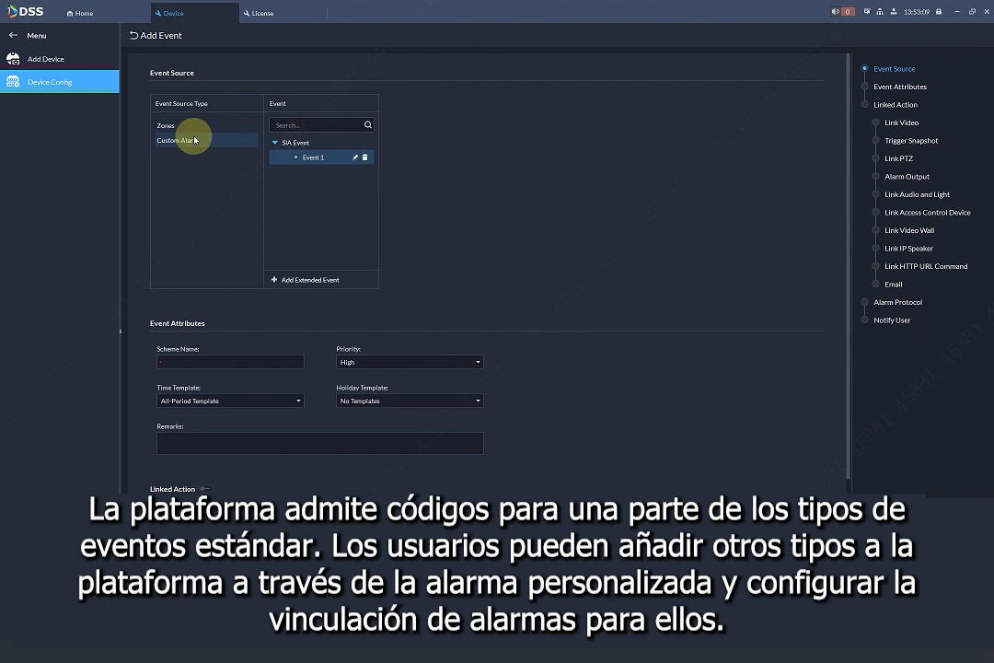
click(190, 125)
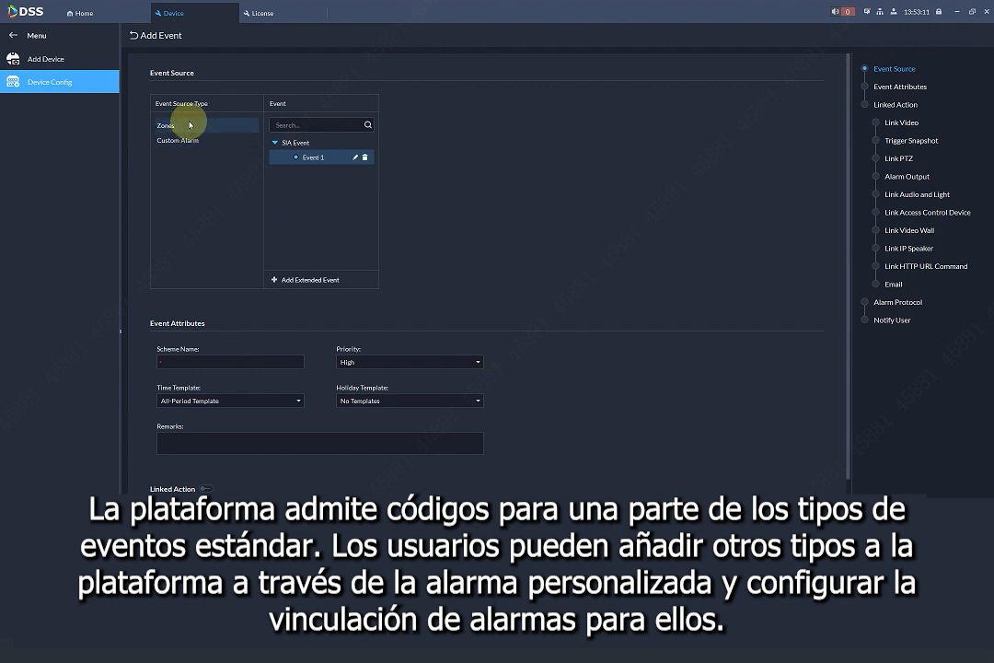
click(171, 140)
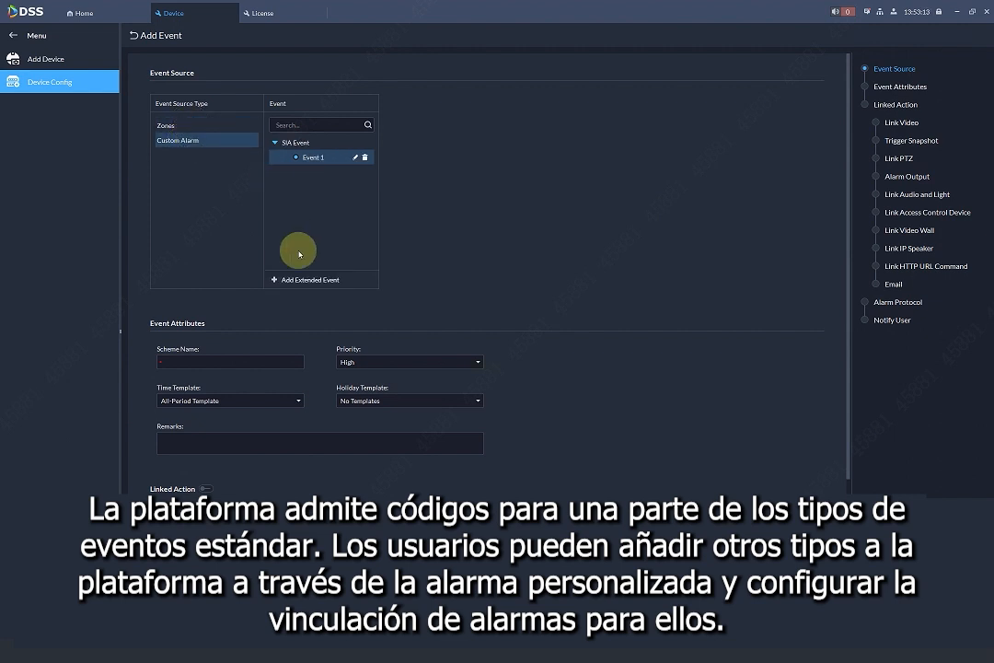
Review the extended event form and the settings of custom alarm Event 1, then cancel the zone's event configuration.
click(292, 284)
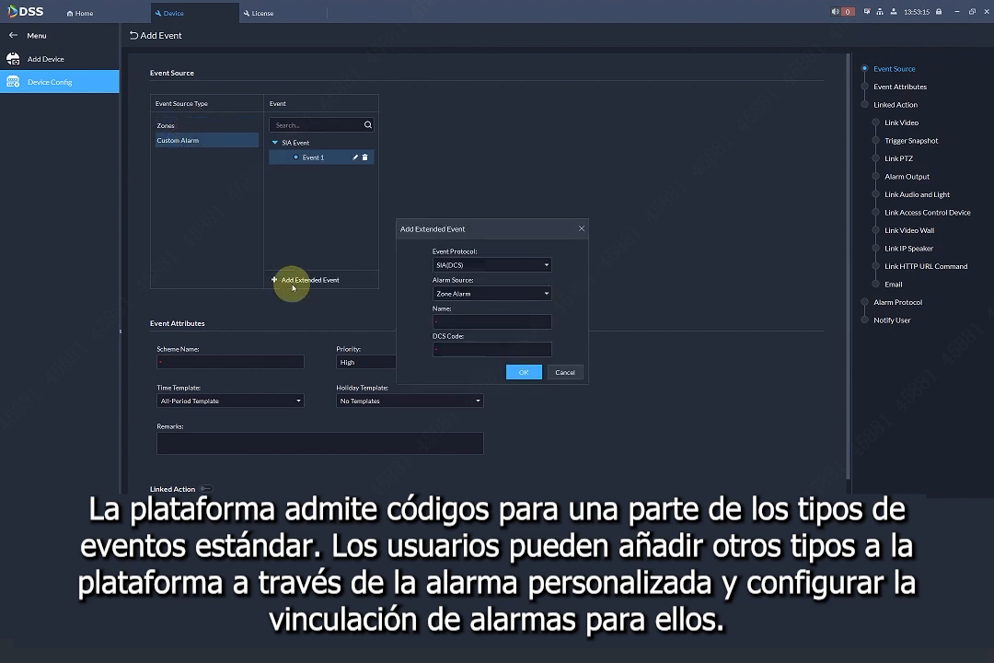
click(581, 229)
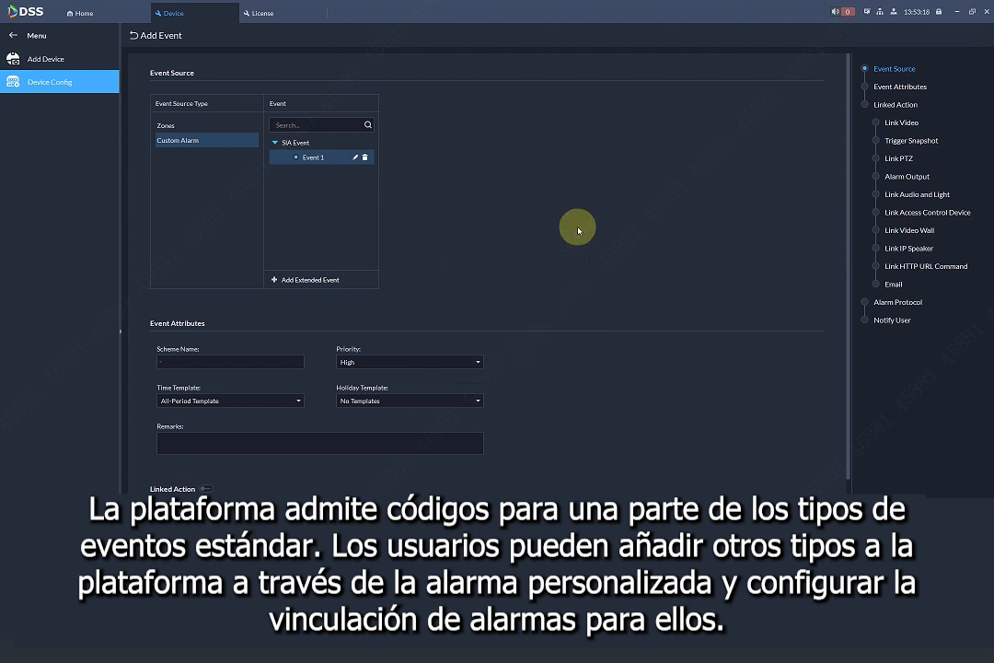
click(355, 158)
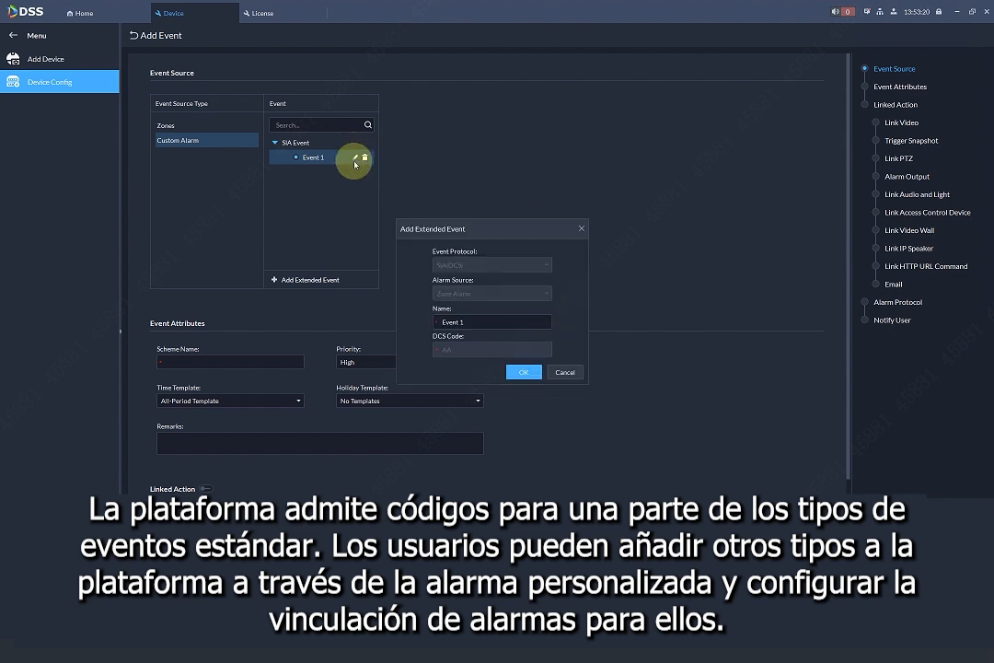
click(583, 230)
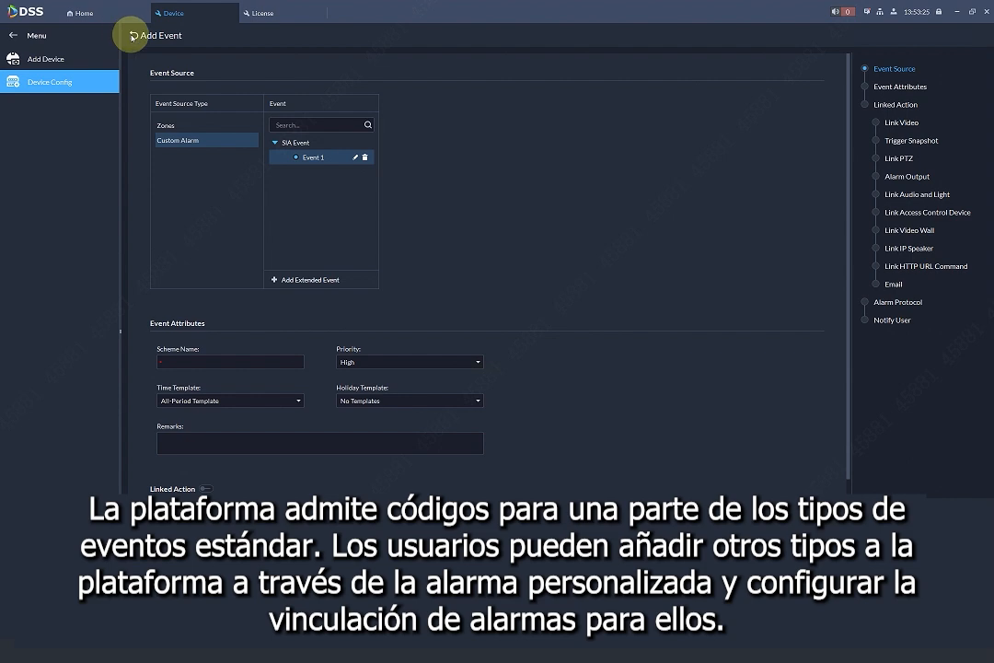
click(132, 37)
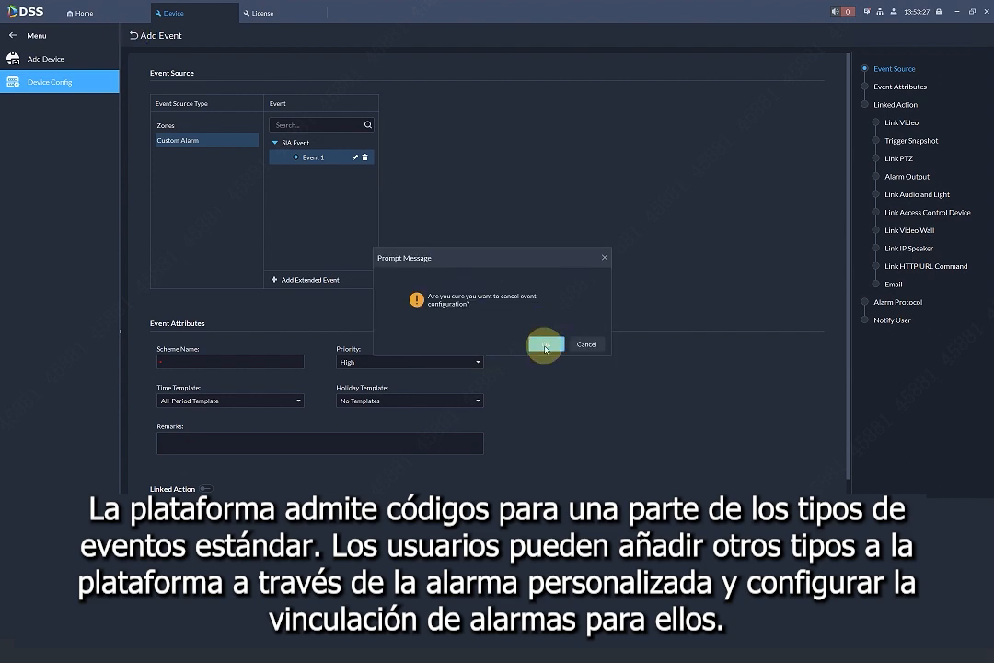
click(545, 346)
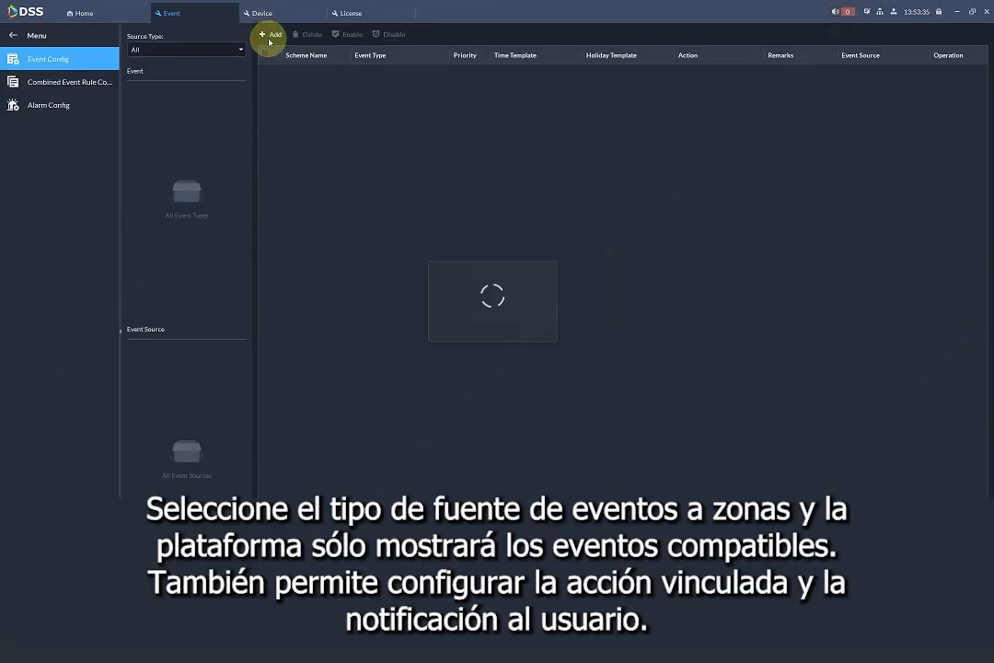
Add a zone event for Flame Alarm with all 60002DCS zones as sources and the scheme name Fire Alarm.
click(269, 37)
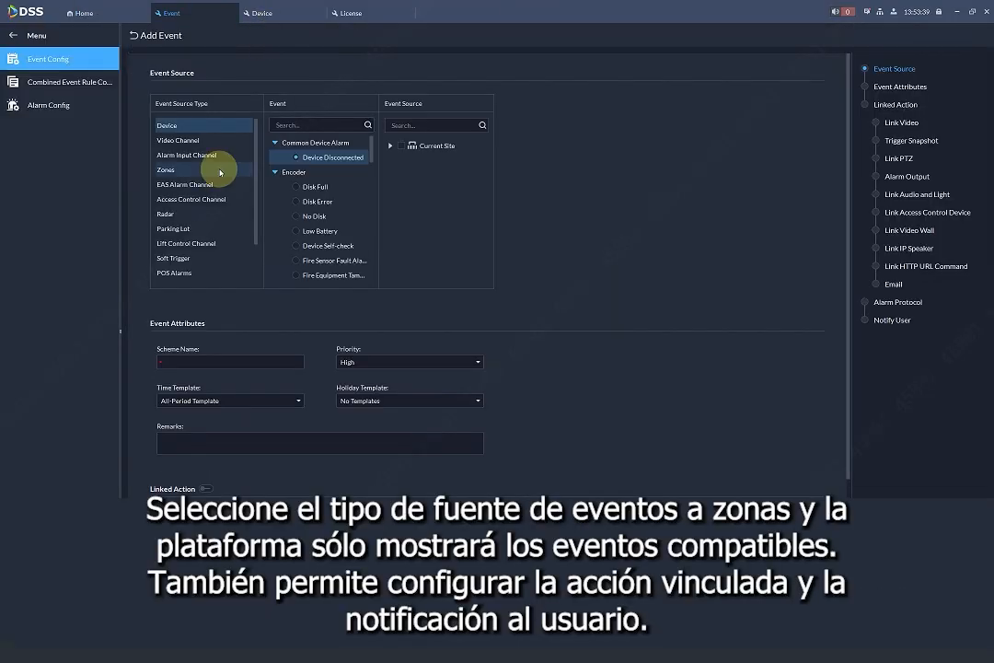
click(184, 170)
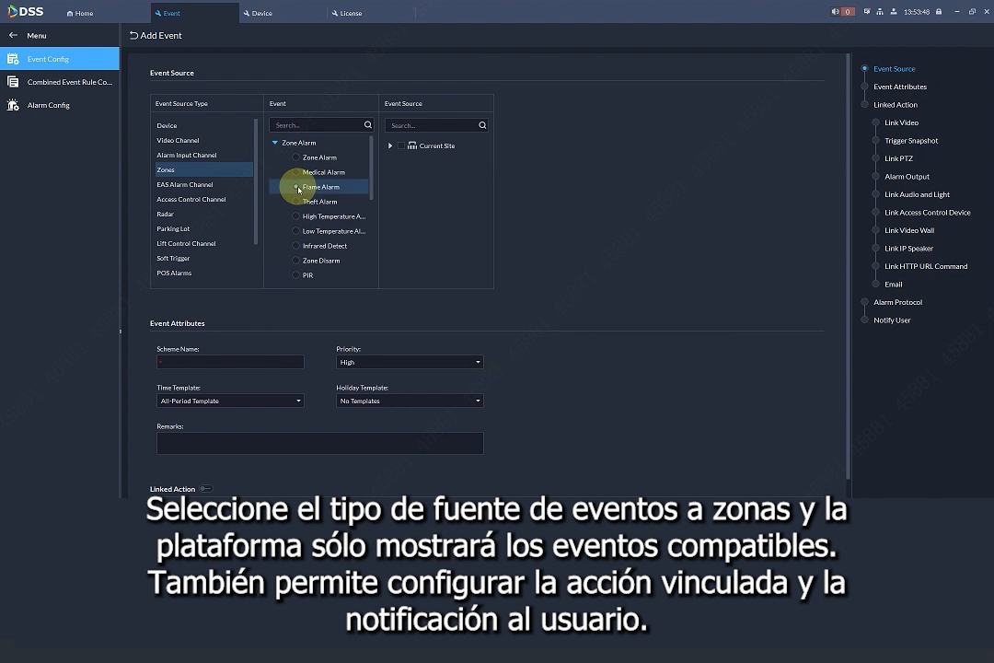
click(389, 145)
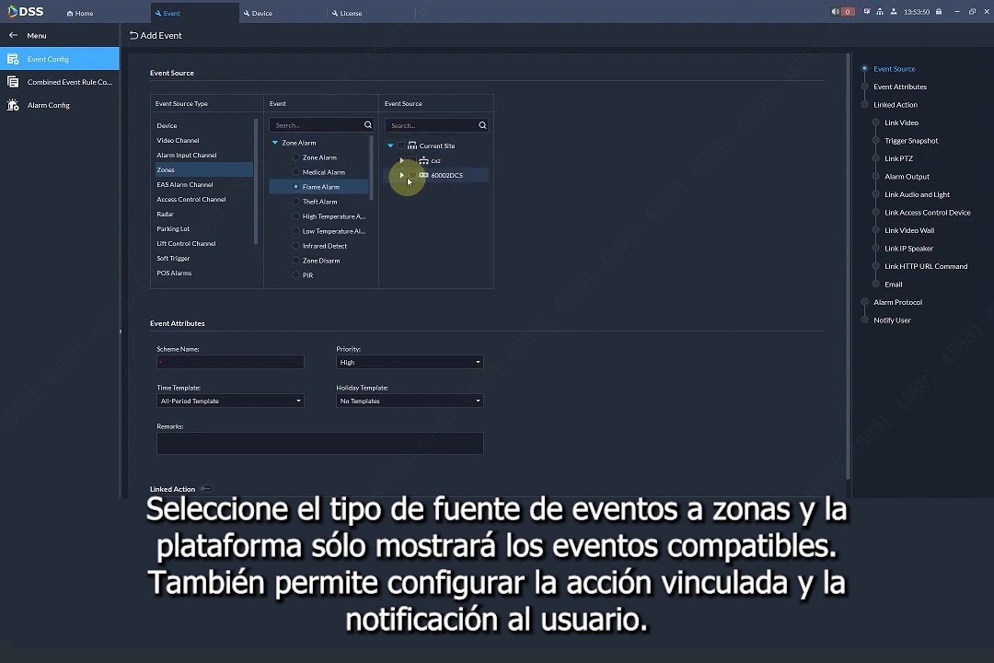
click(401, 175)
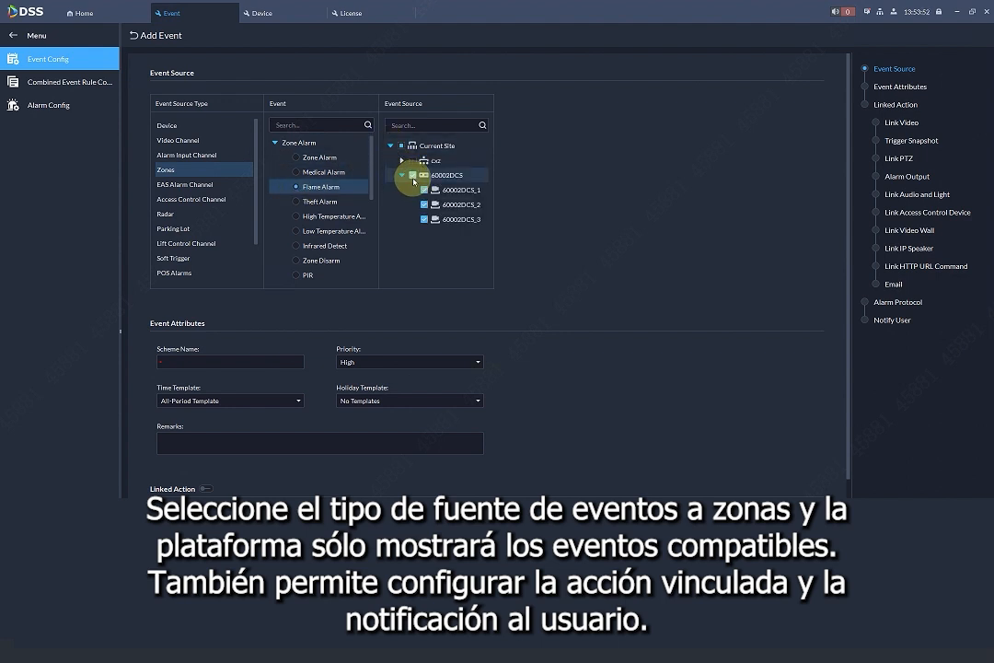
click(270, 365)
text(Fire Alarm)
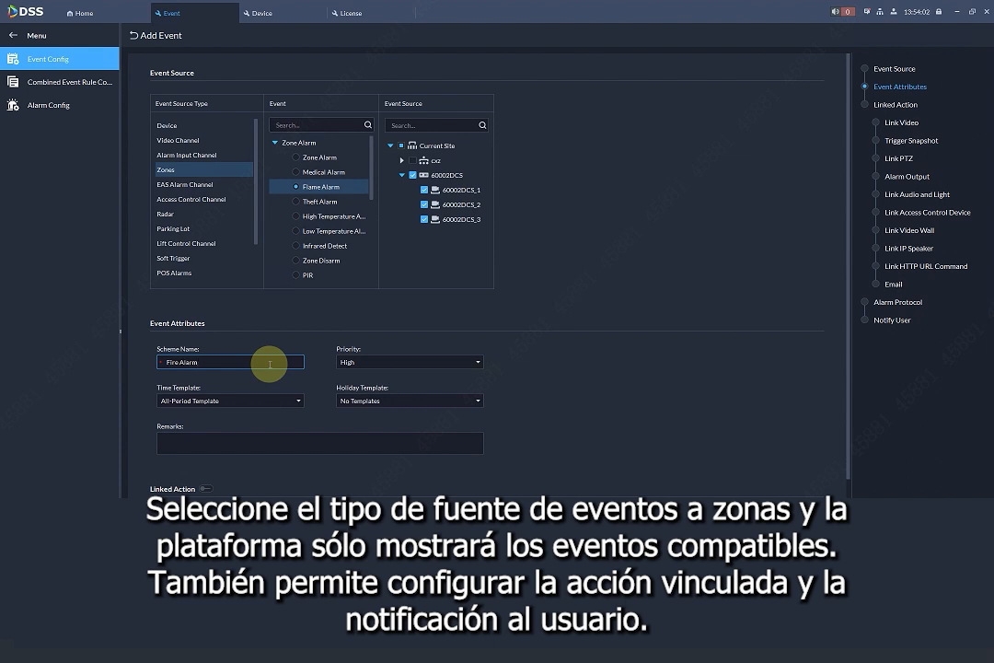
Link cameras IPC120 and IPC119 to the Fire Alarm scheme with live view on alarm, and notify the system user.
click(207, 491)
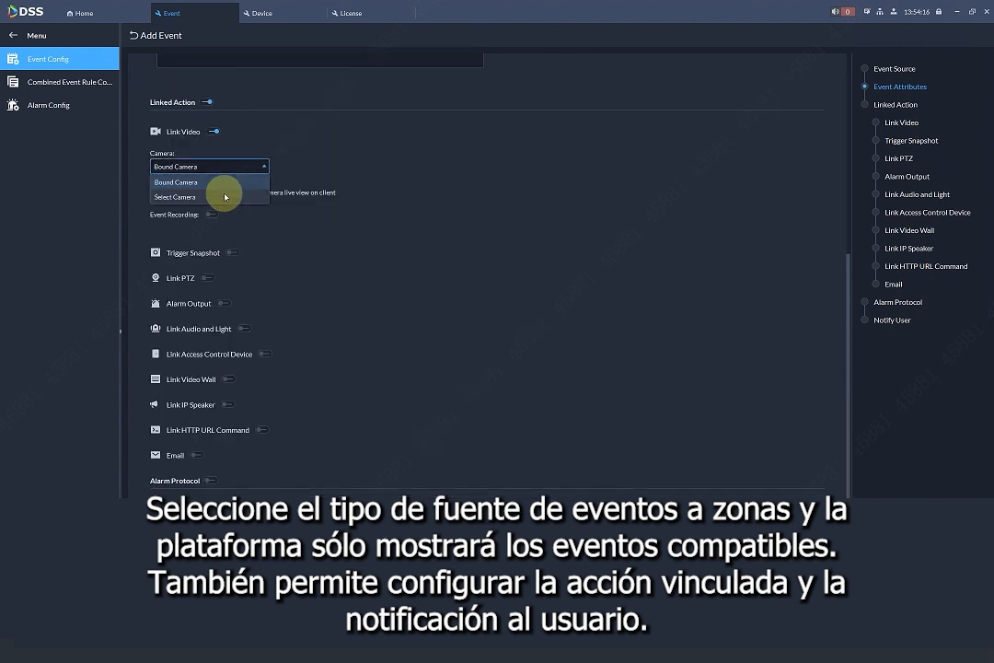
click(223, 201)
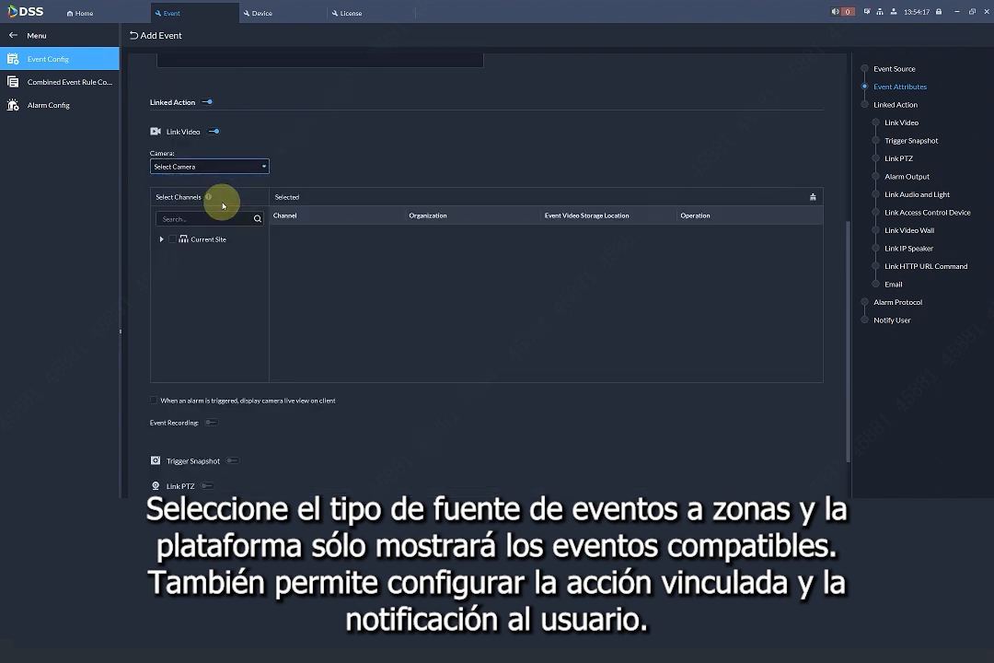
click(162, 239)
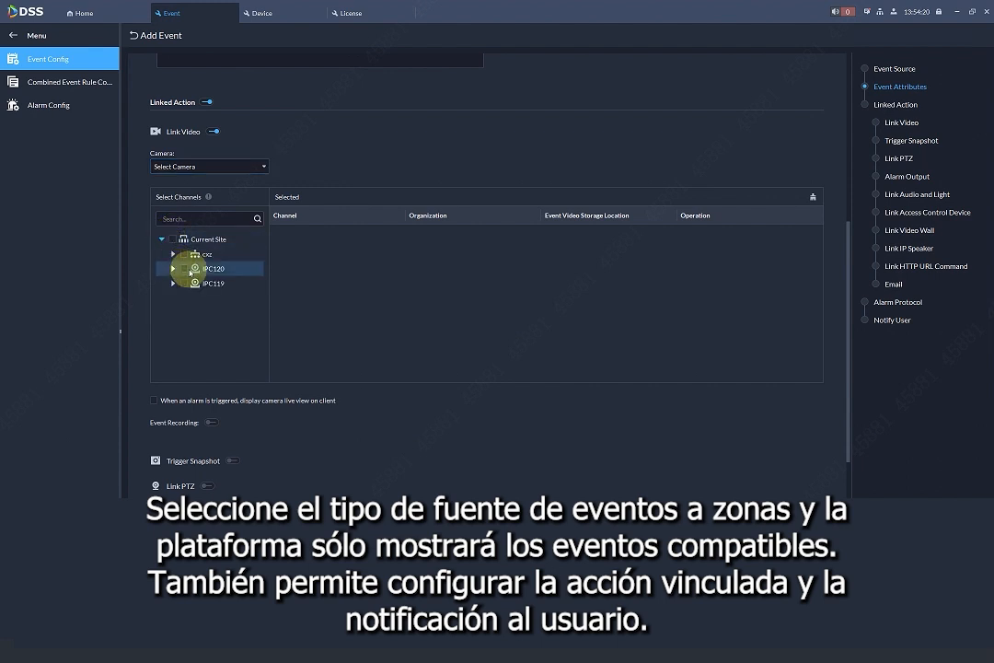
click(185, 269)
click(183, 286)
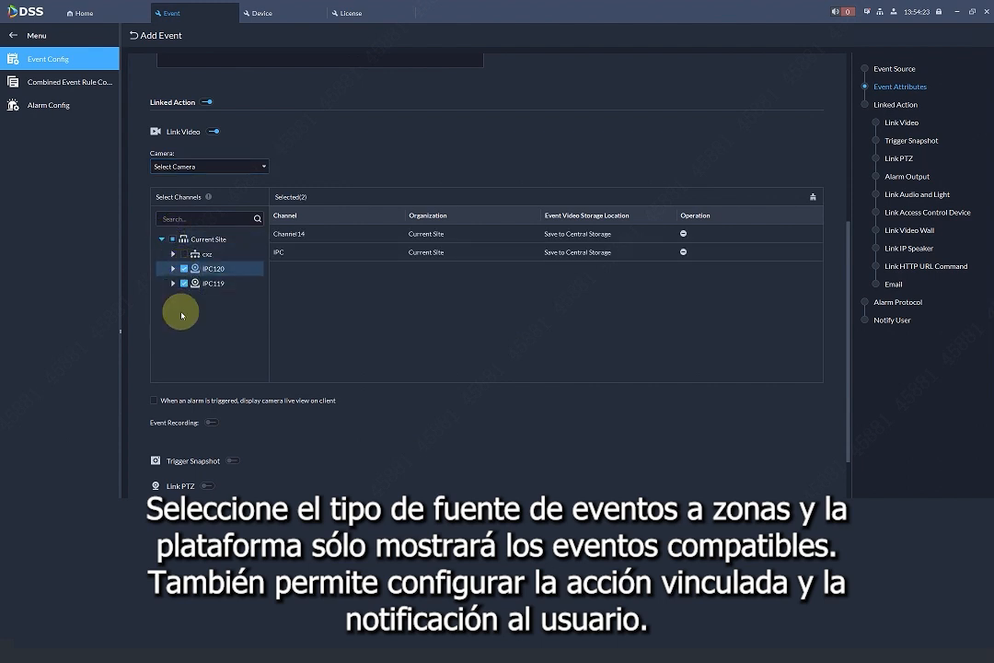
click(156, 401)
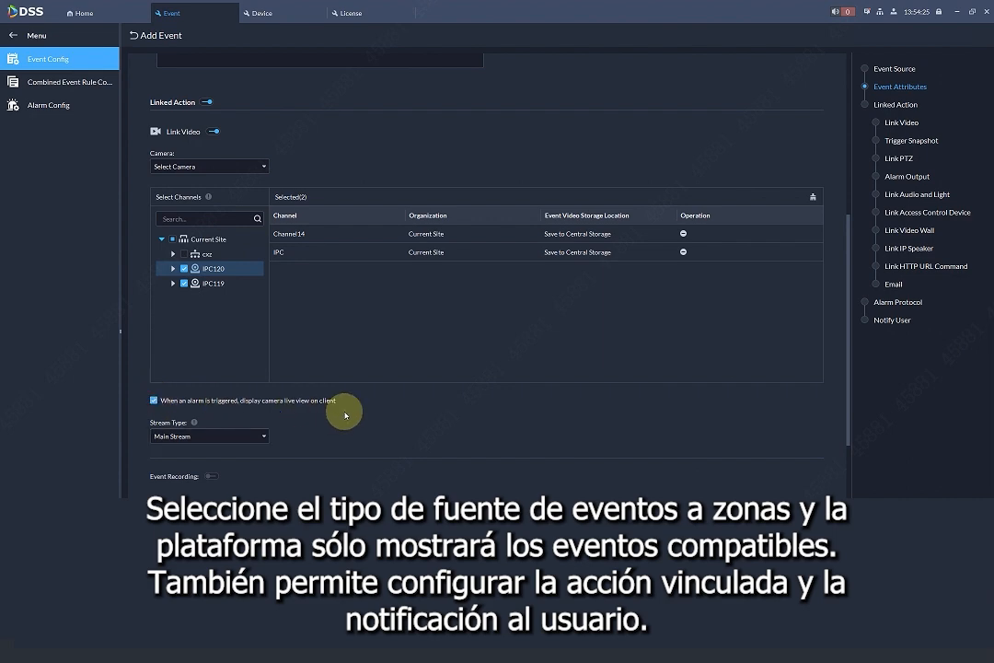
click(870, 322)
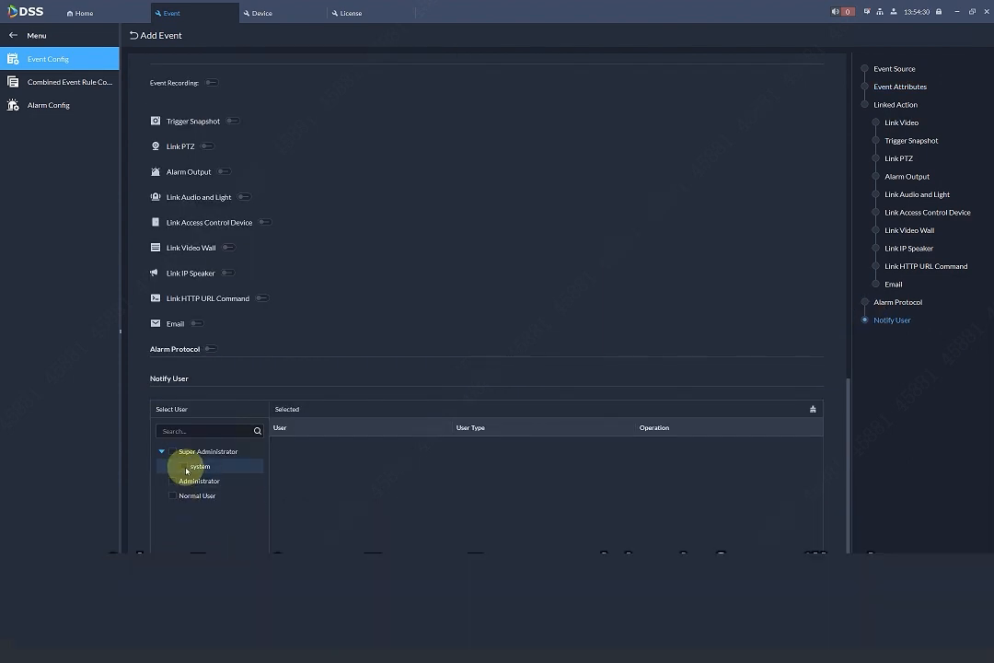
click(185, 467)
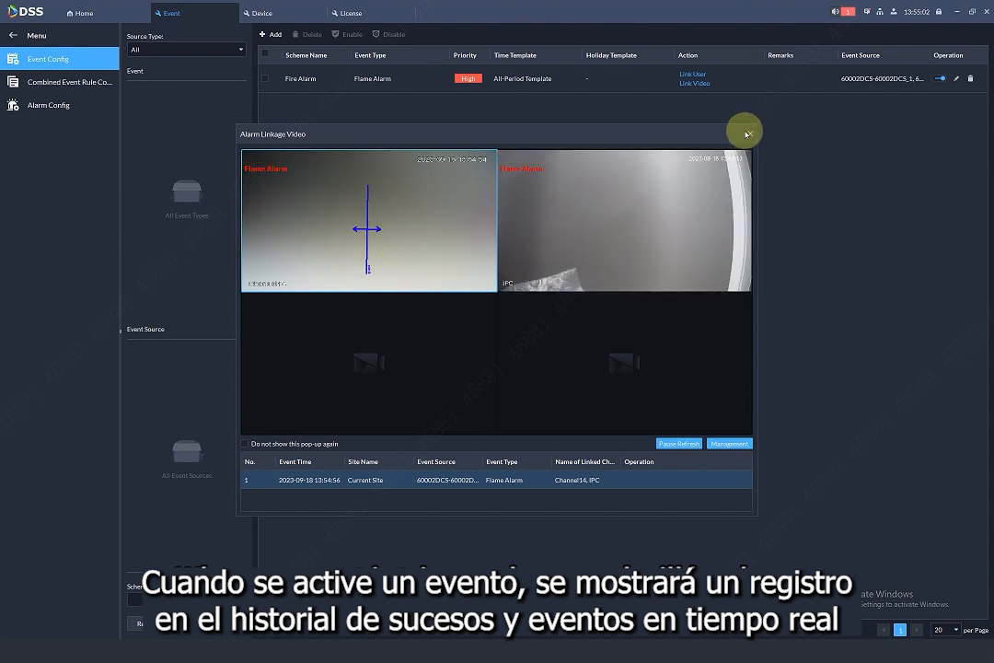
Close the flame alarm's linkage video and open the pending alarm notification to check the real-time events.
click(753, 137)
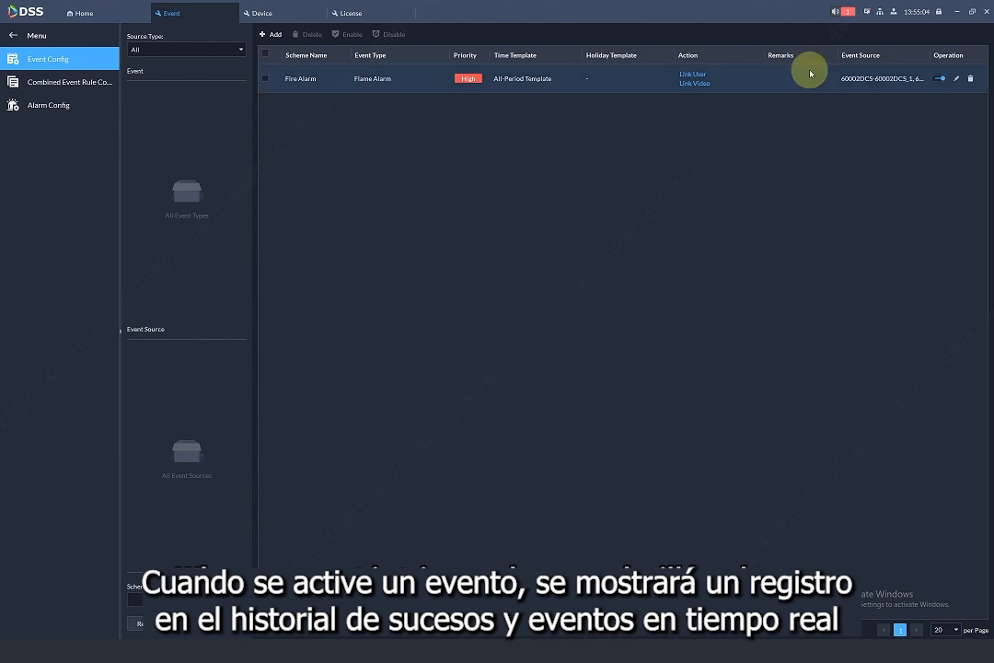
click(846, 13)
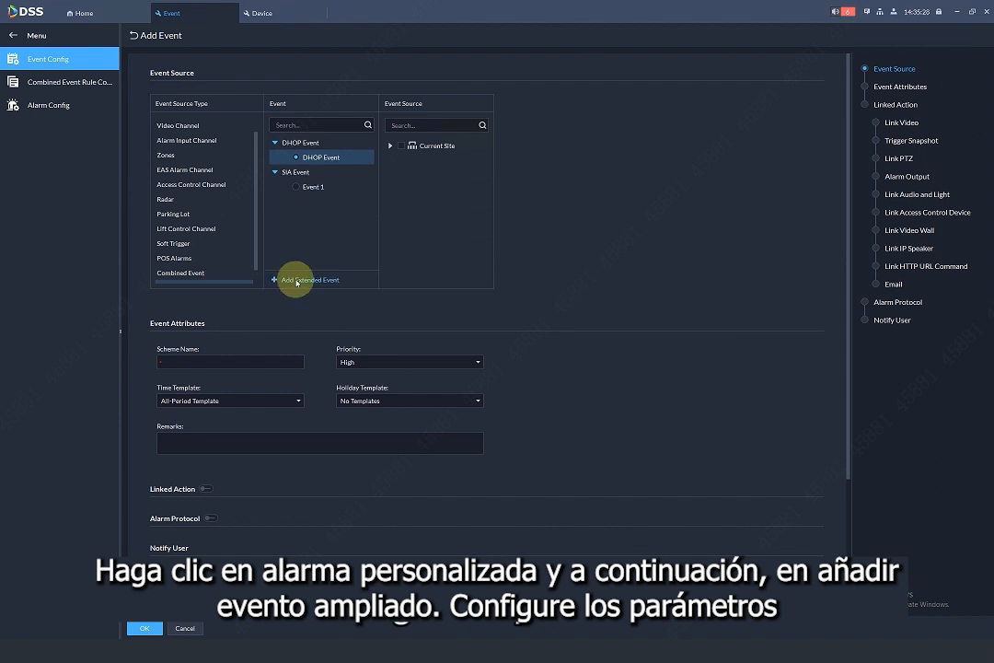
Add an extended custom event using SIA(DCS), alarm source Zone Alarm, name GA Alarm and DCS code GA.
click(297, 281)
click(458, 266)
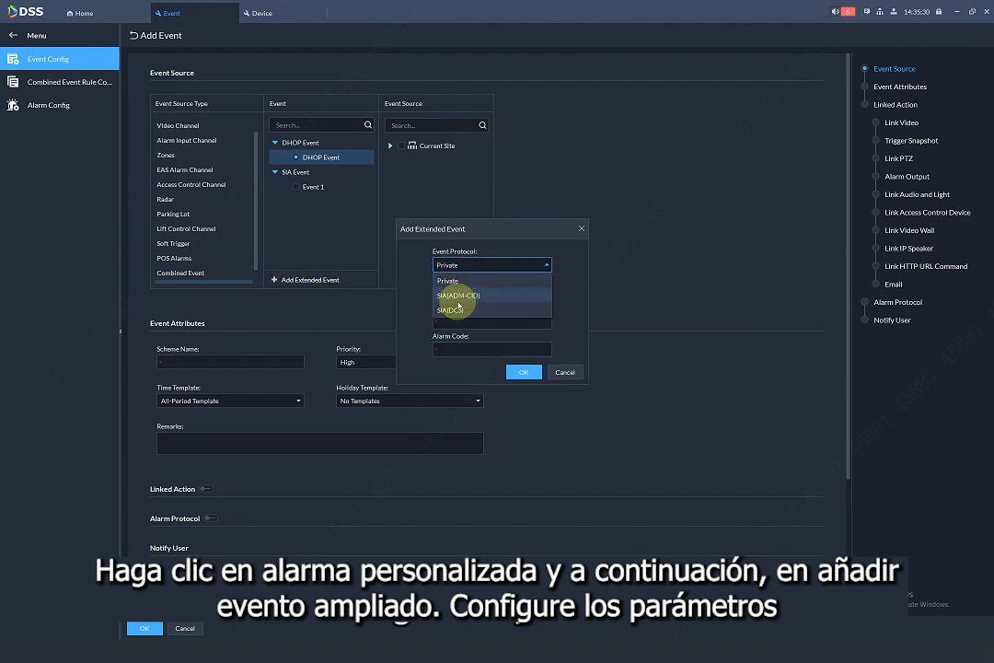
click(458, 308)
click(472, 295)
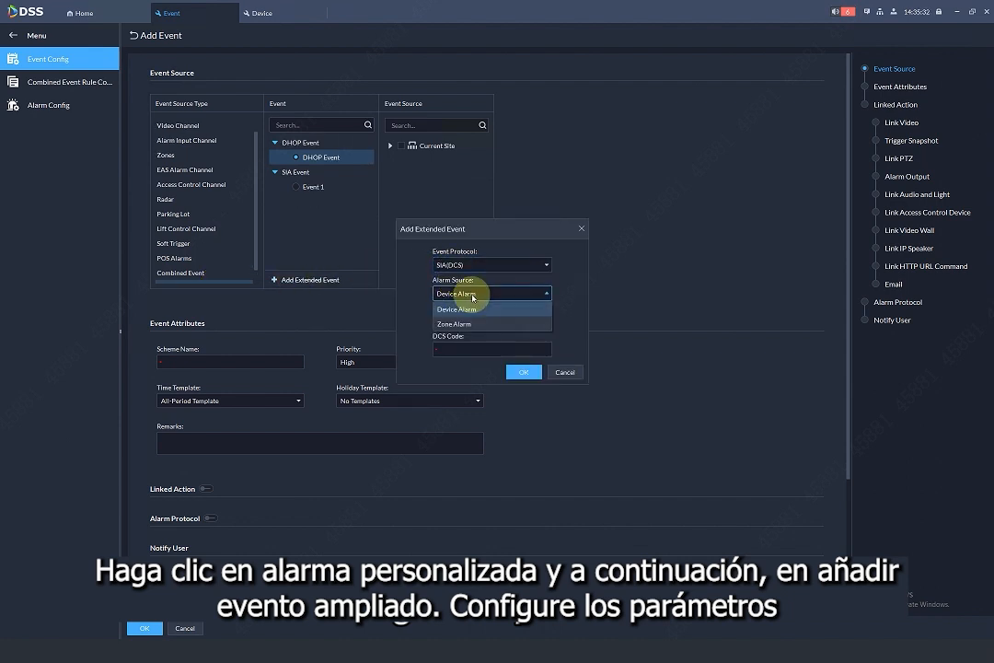
click(466, 325)
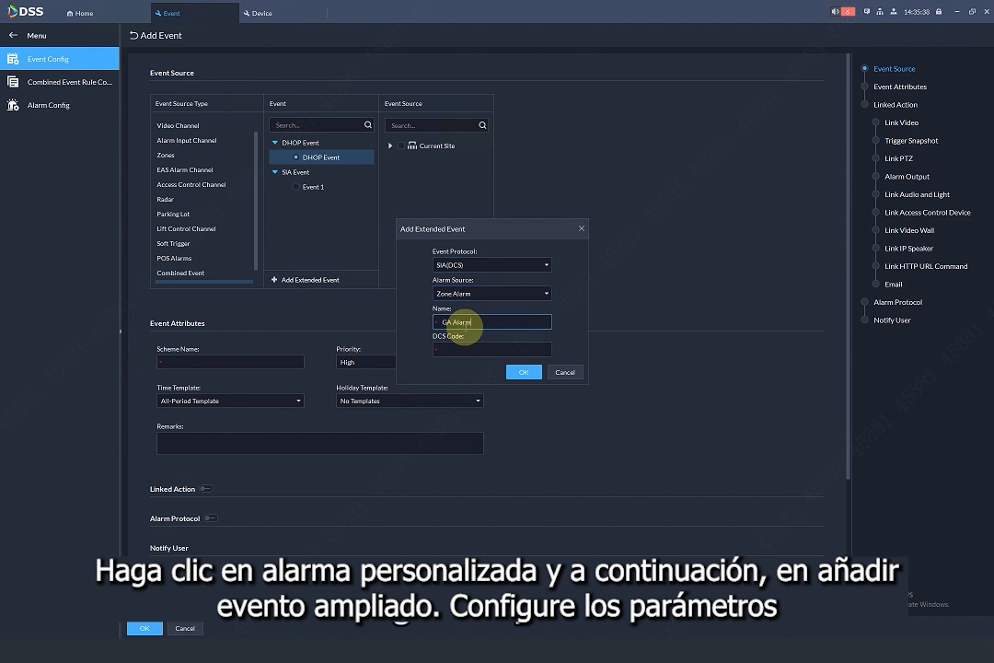
click(466, 350)
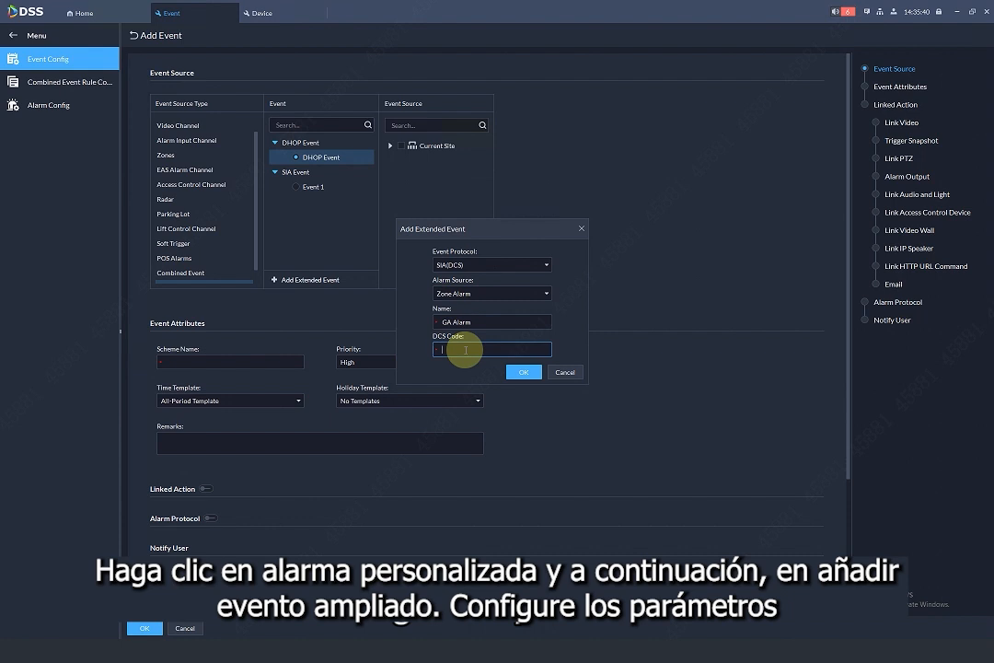
click(518, 372)
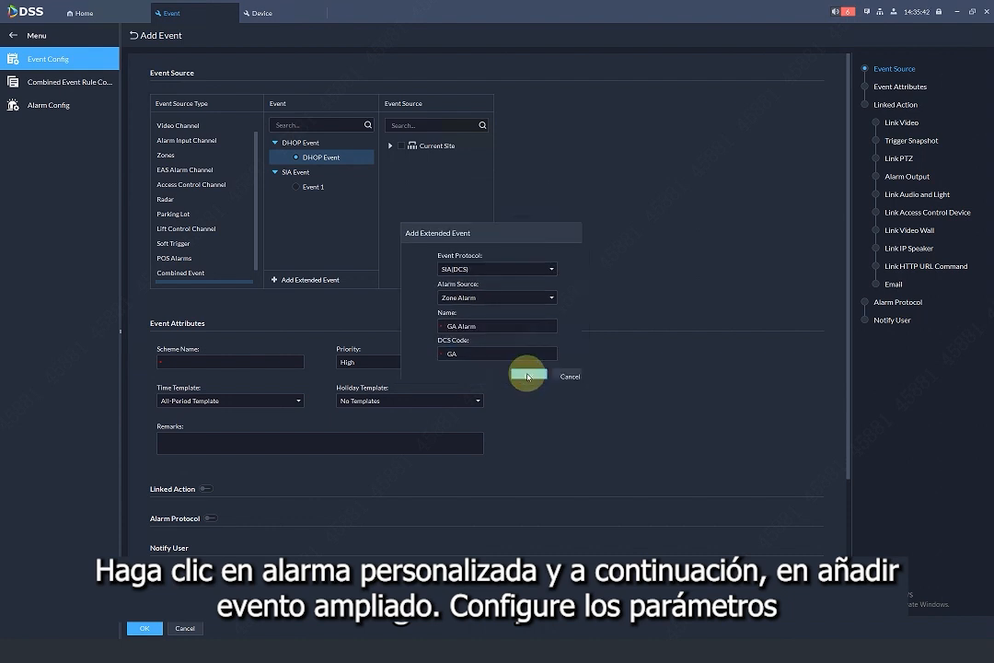
Select all 60002DCS zones as sources of the GA Alarm event and name the scheme GA Alarm.
click(390, 147)
click(401, 175)
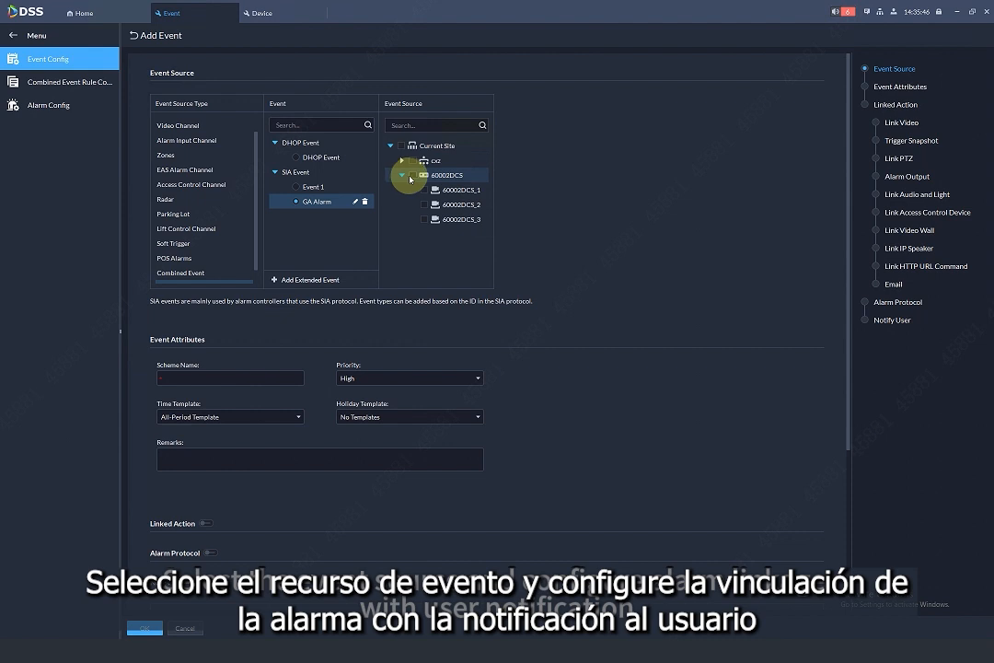
click(281, 377)
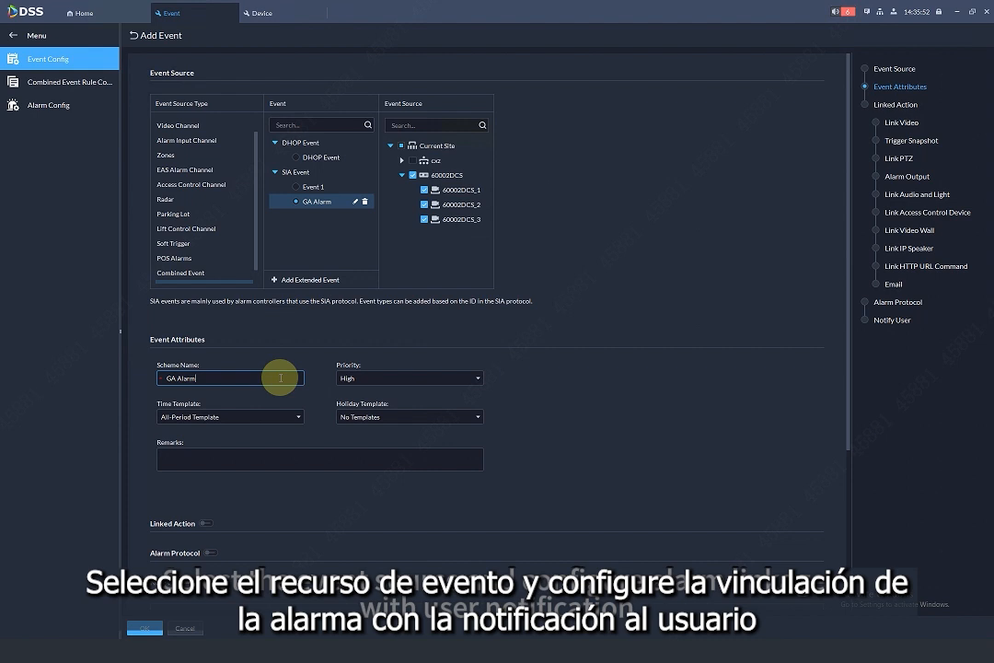
Link cameras IPC120 and IPC119 to the GA Alarm scheme with live view on alarm, and notify the system user.
click(207, 525)
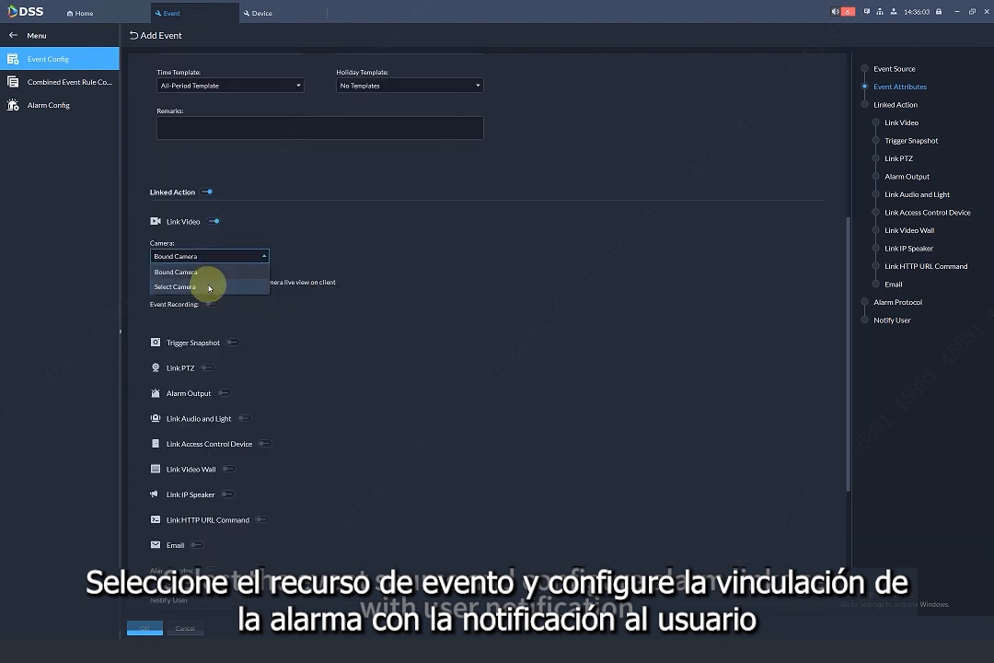
click(210, 287)
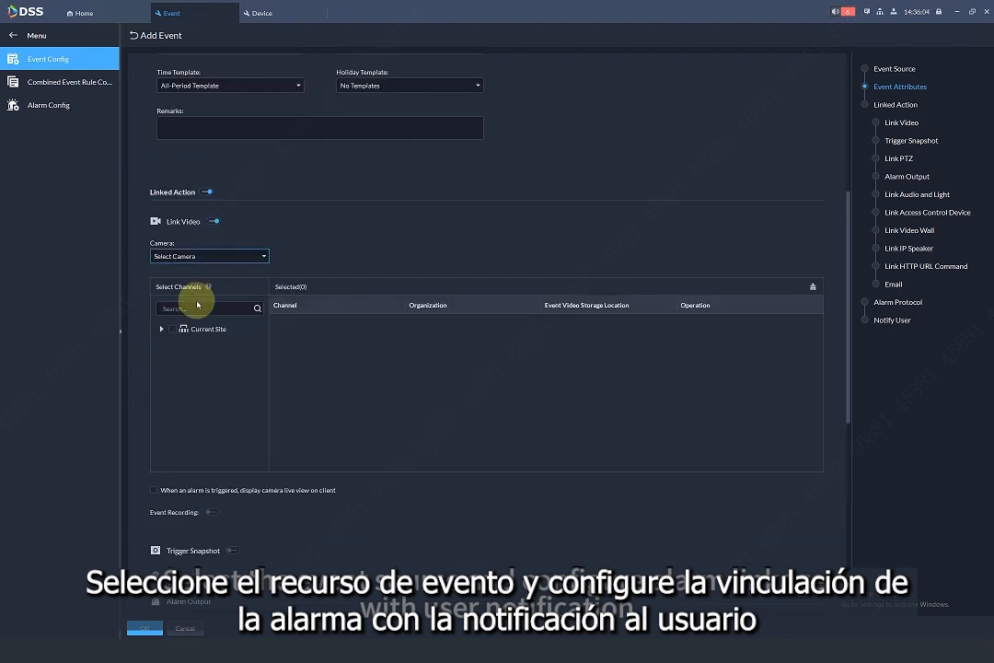
click(161, 329)
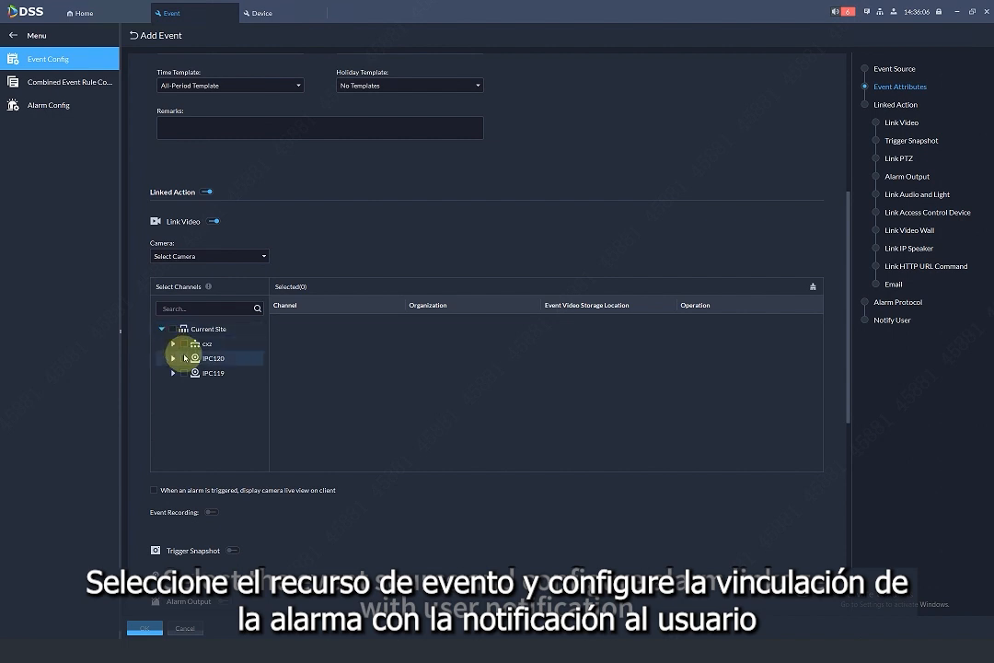
click(183, 359)
click(184, 372)
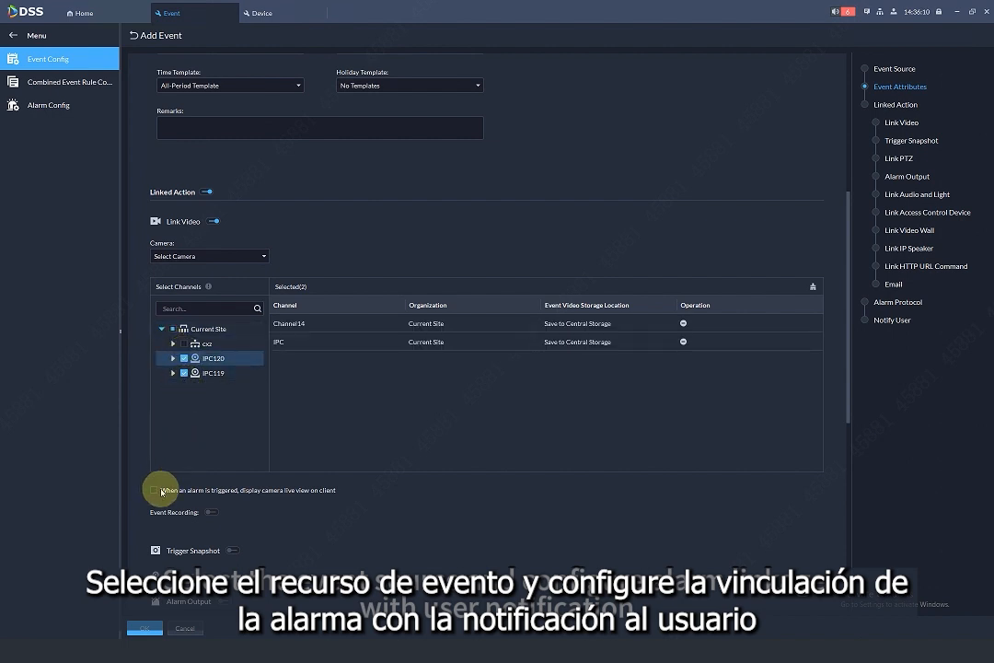
click(892, 319)
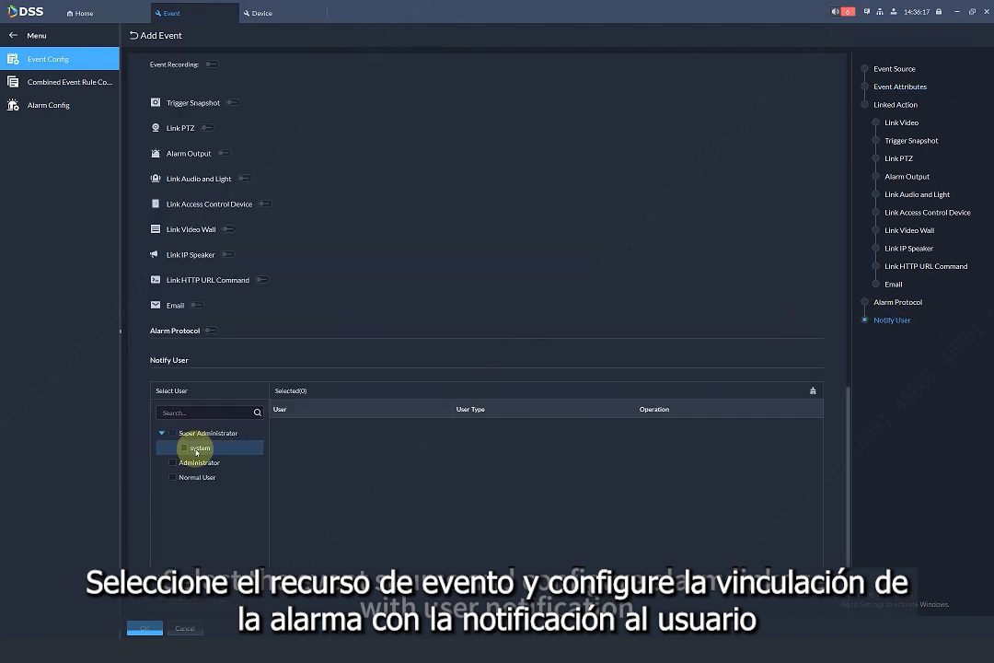
click(186, 448)
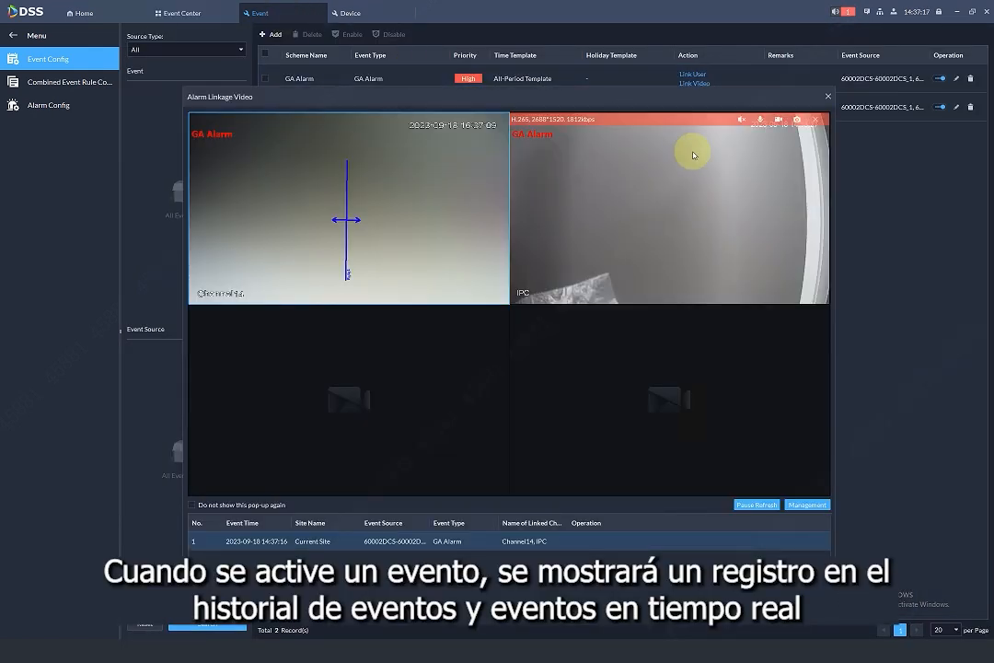
Close the GA Alarm linkage video and examine the alarm's record in the real-time events and event history.
click(829, 98)
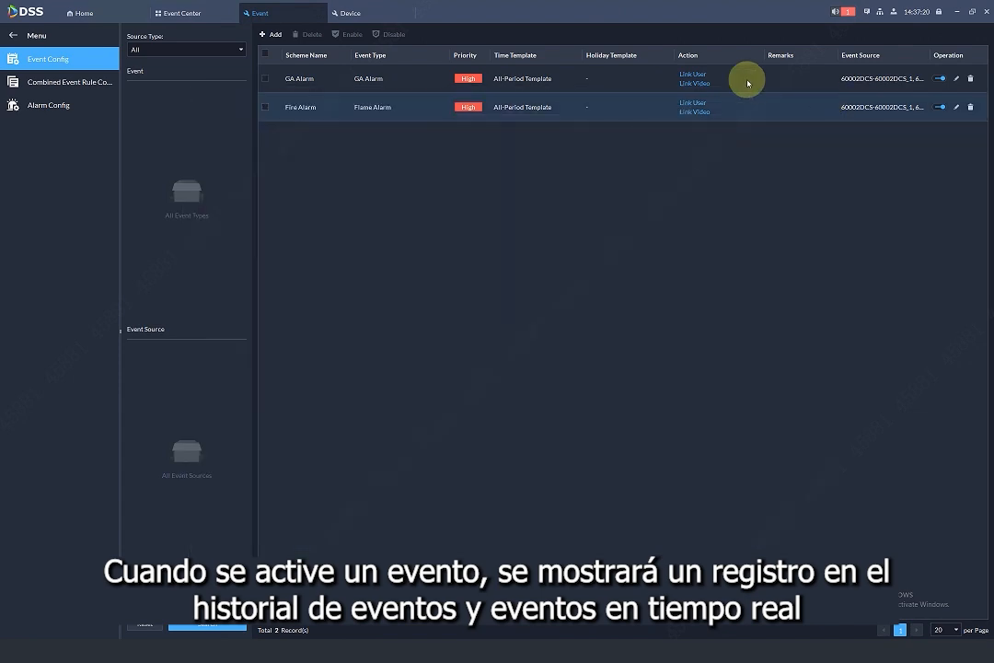
click(203, 18)
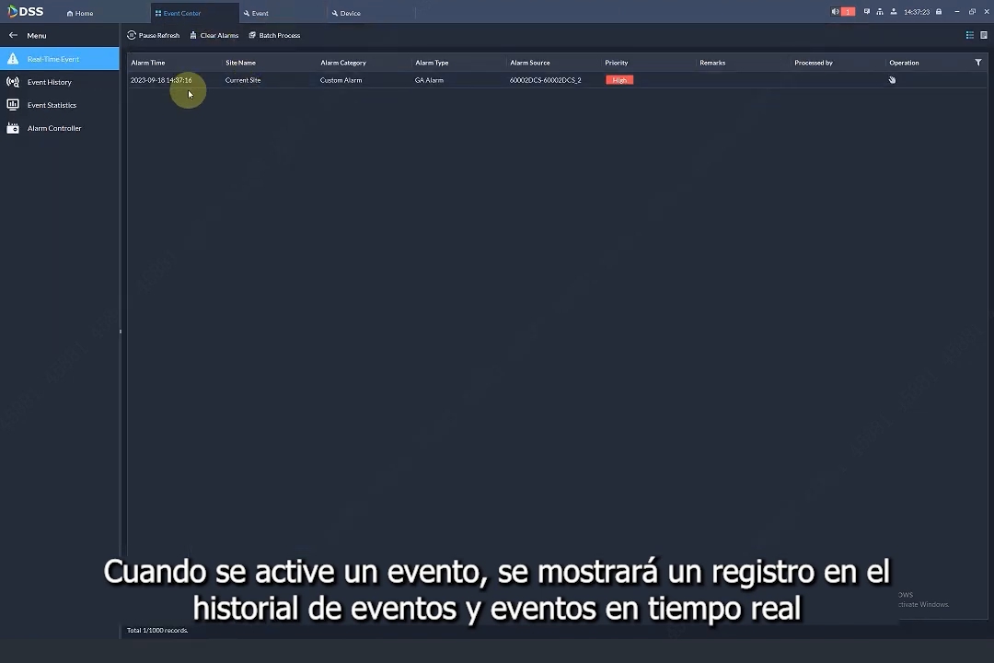
click(82, 92)
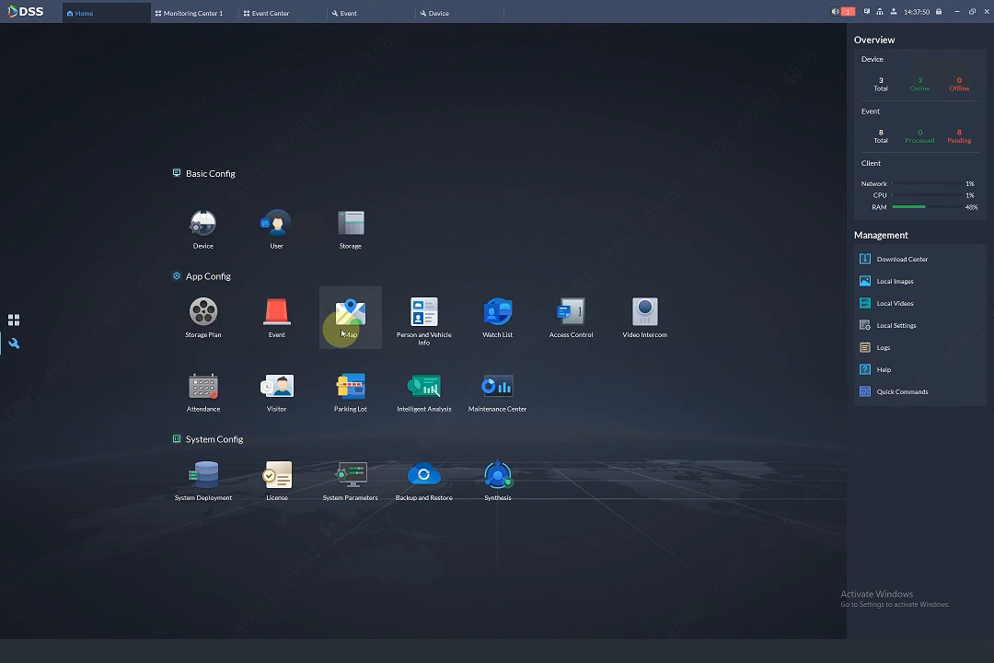
Open MAP1 in the map configuration and place zones 60002DCS_1 and 60002DCS_2 on the site plan.
click(340, 328)
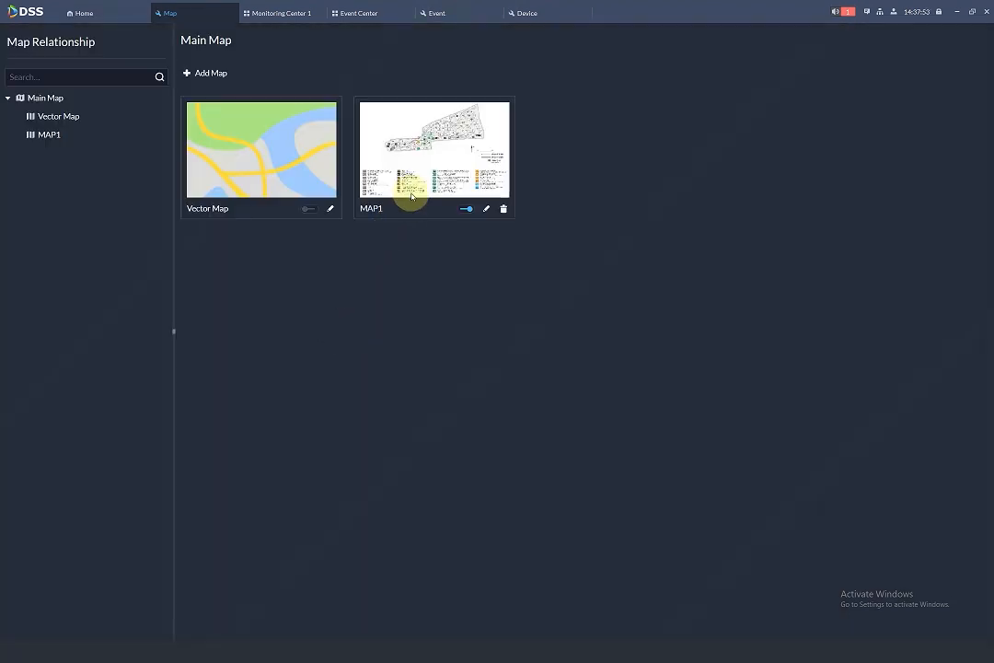
click(412, 196)
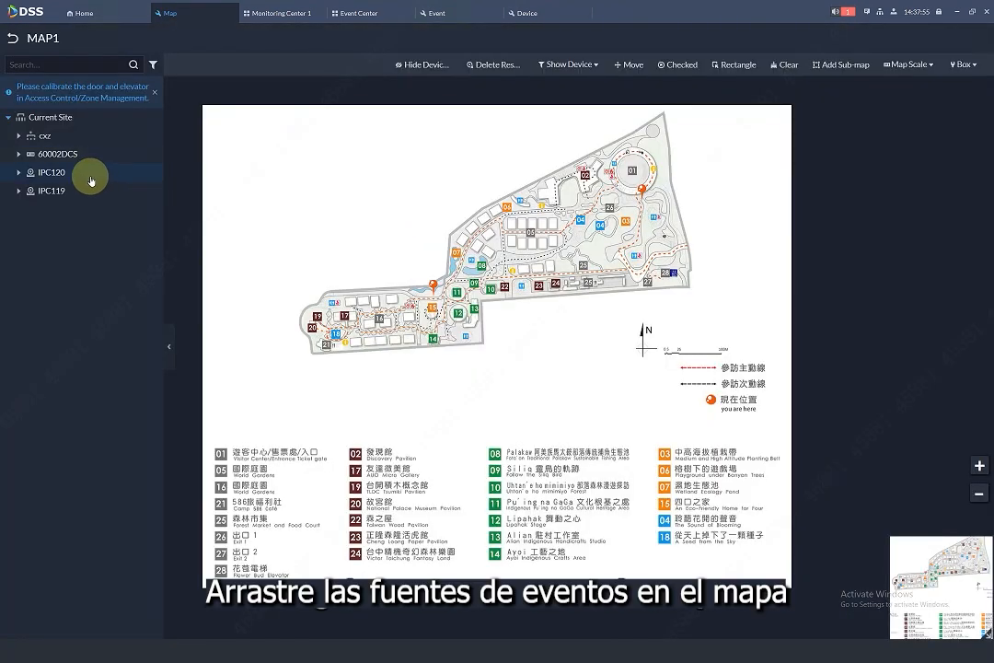
click(16, 158)
drag(134, 175, 416, 319)
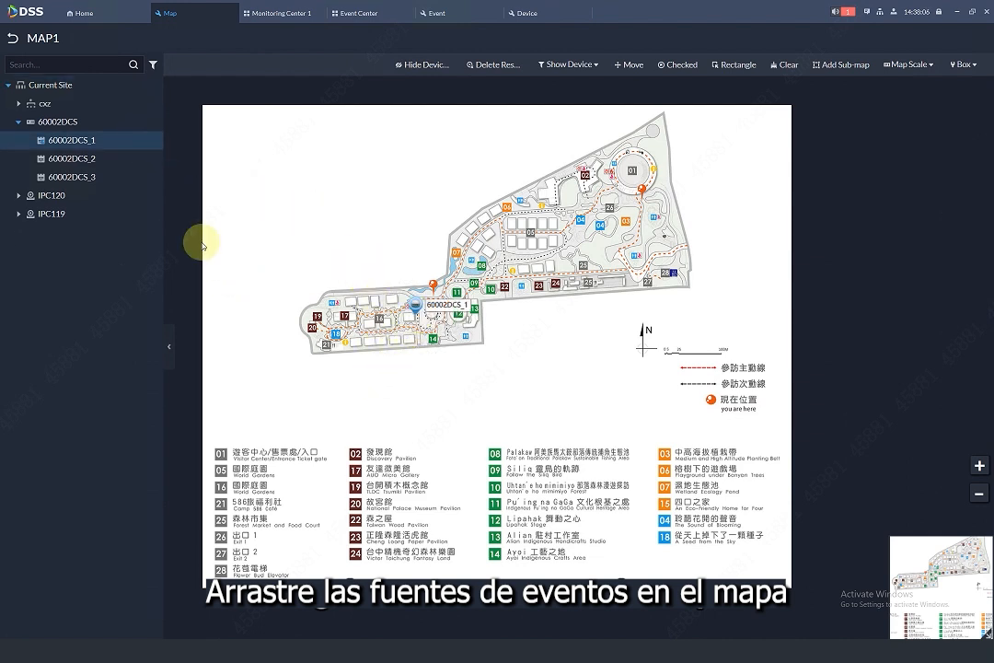
drag(92, 158, 511, 242)
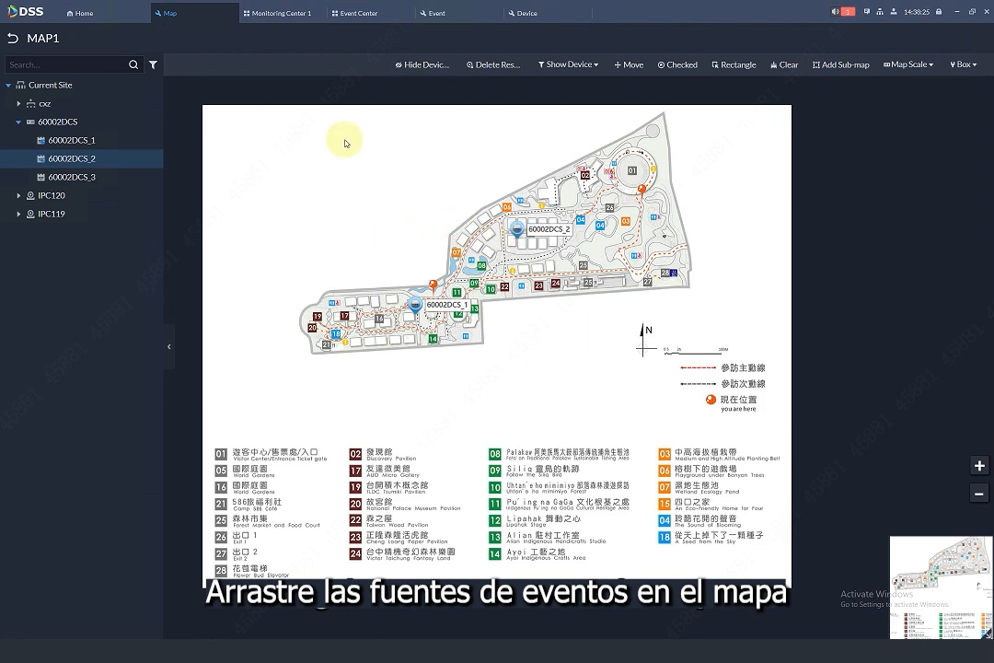
Display MAP1 in the first live view window of Monitoring Center 1 and close the alarm linkage video.
click(282, 13)
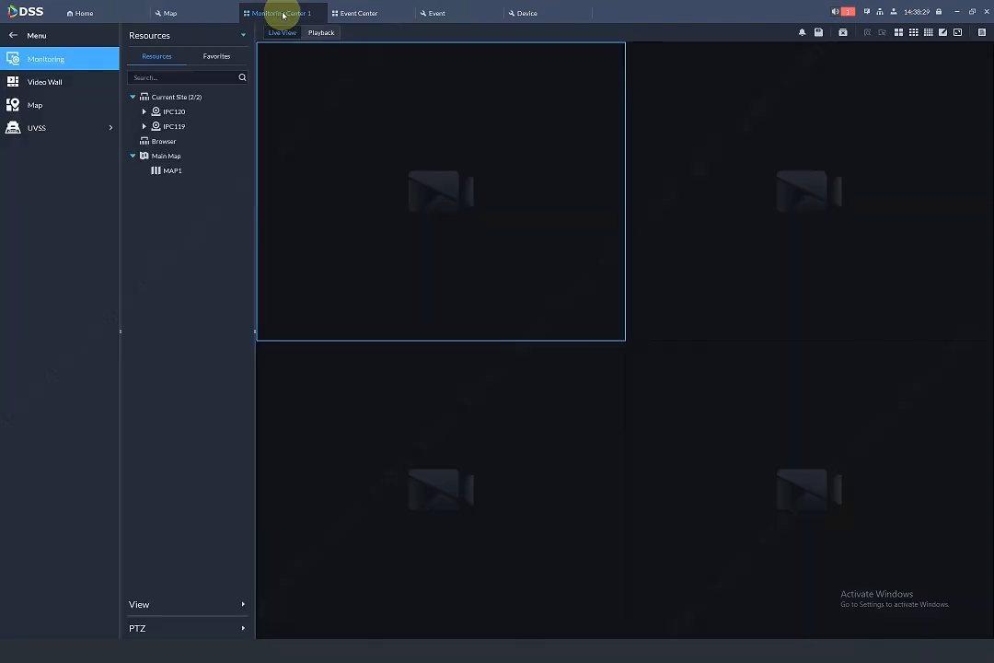
double_click(174, 170)
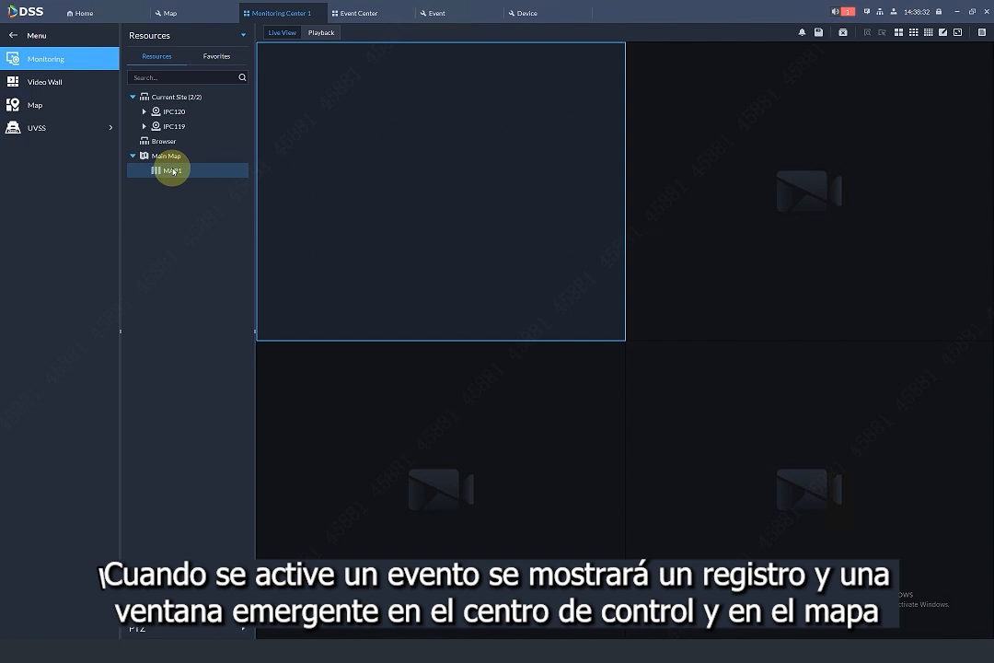
drag(172, 170, 300, 185)
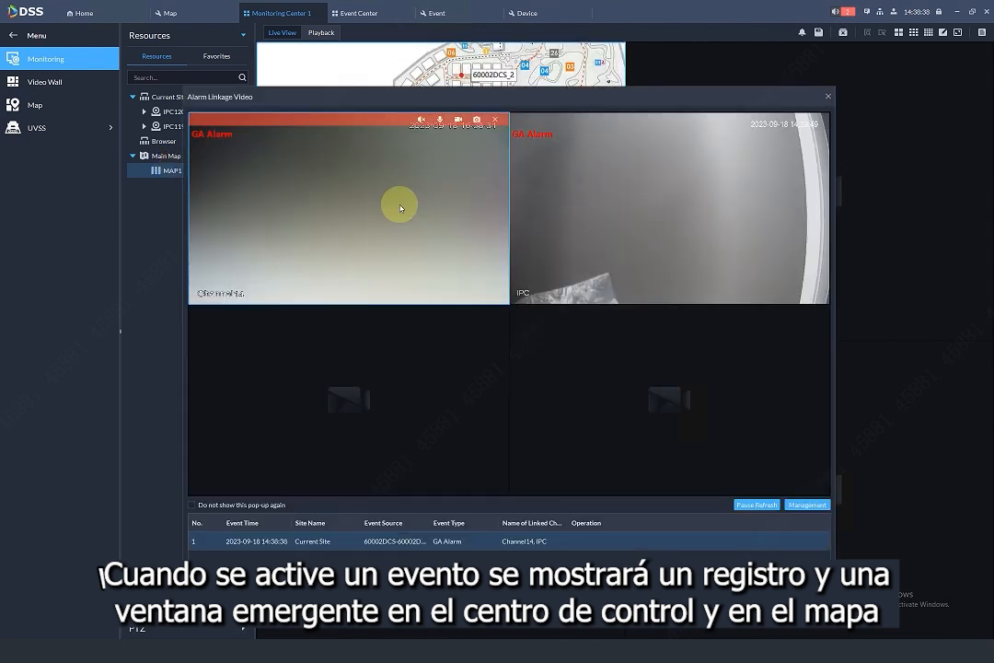
click(830, 95)
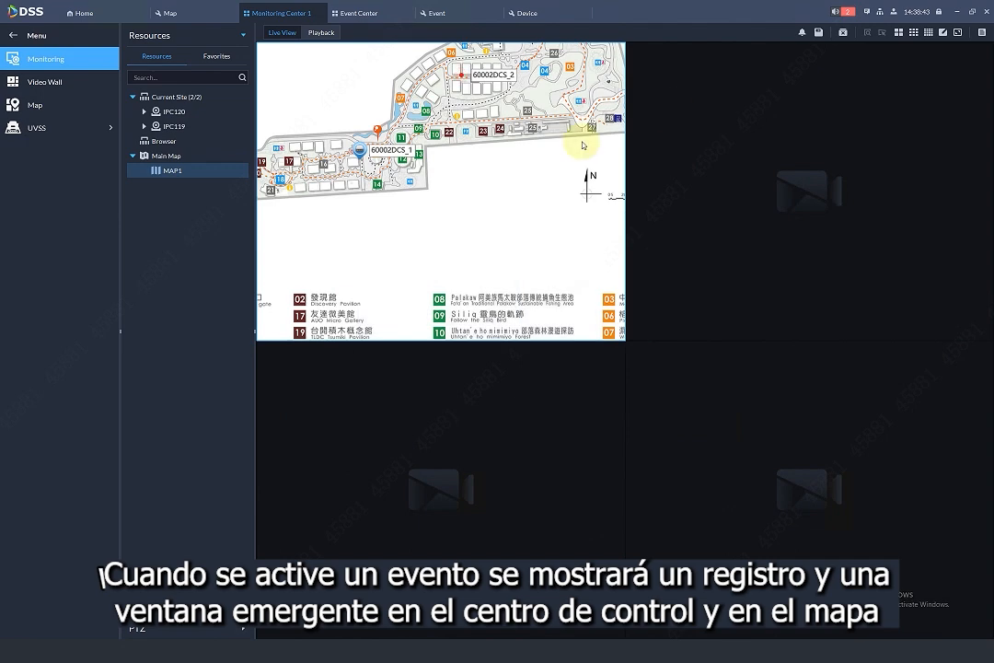